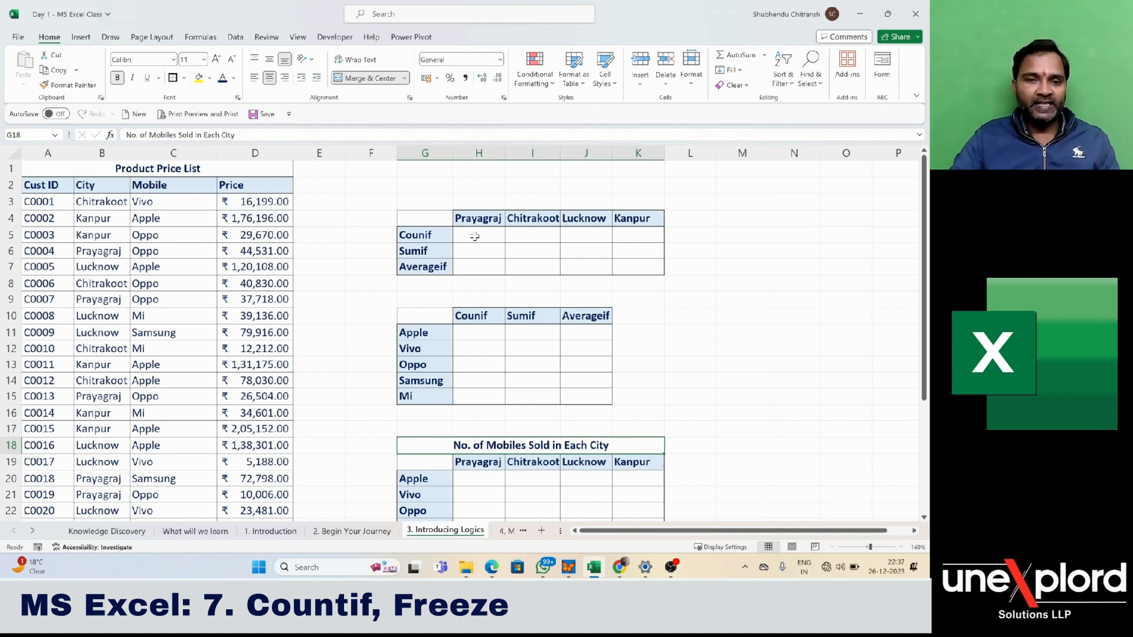
Enter a COUNT formula in cell F2 that counts the Price values in D3:D32.
left_click(373, 191)
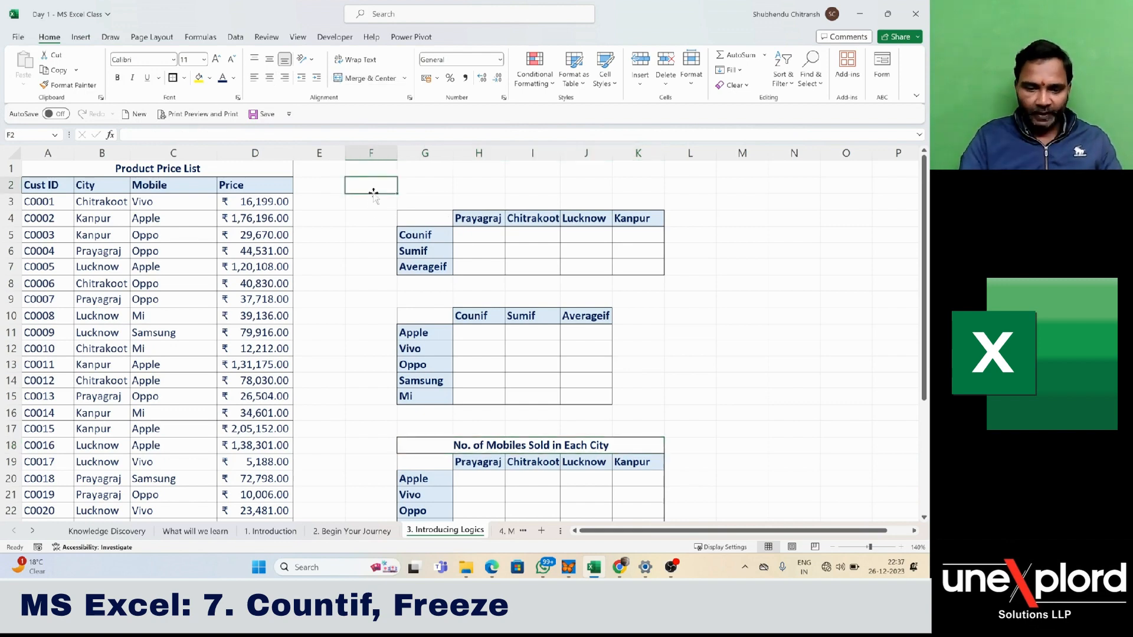
type("==coun")
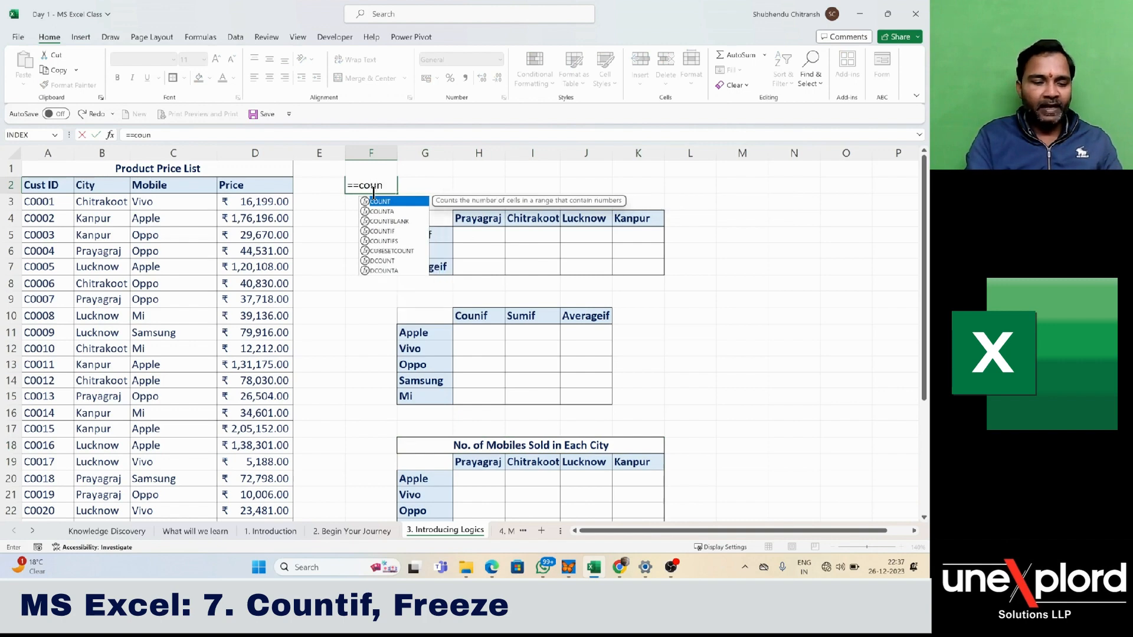
key("Tab")
key("BackSpace")
key("BackSpace")
key("BackSpace")
key("BackSpace")
key("BackSpace")
key("BackSpace")
key("BackSpace")
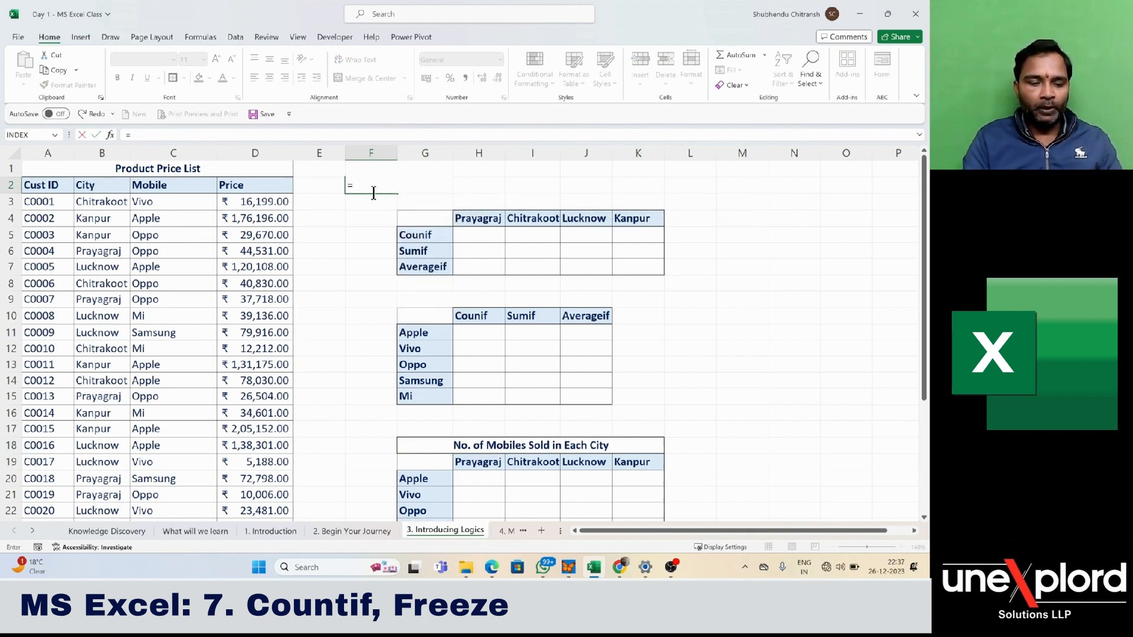
type("count")
key("Tab")
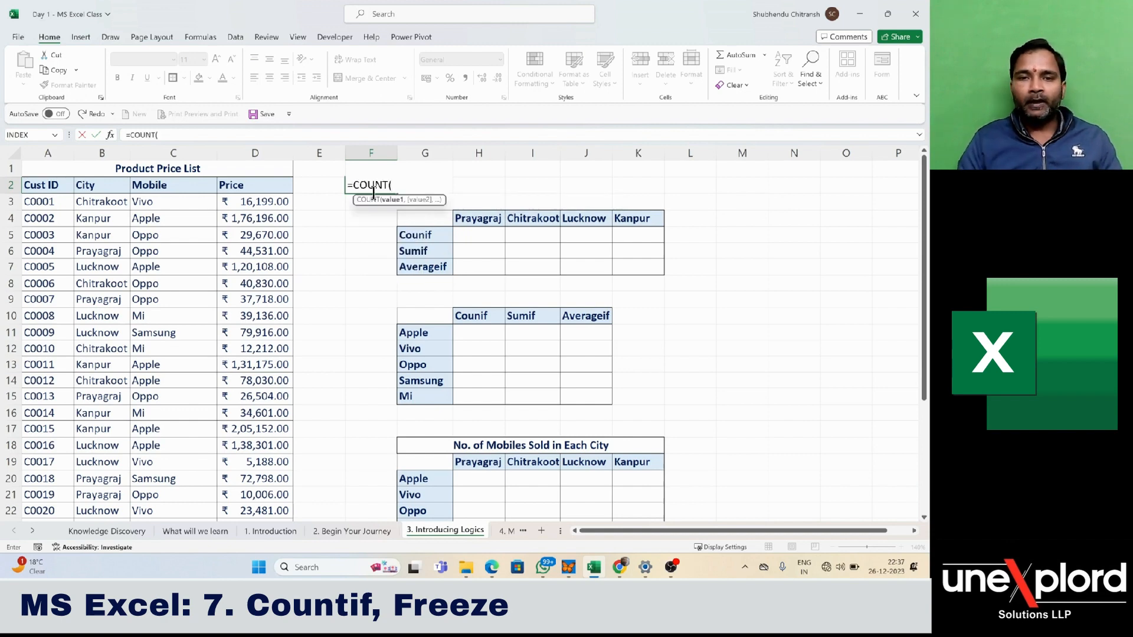
key("Left")
key("Left")
key("Down")
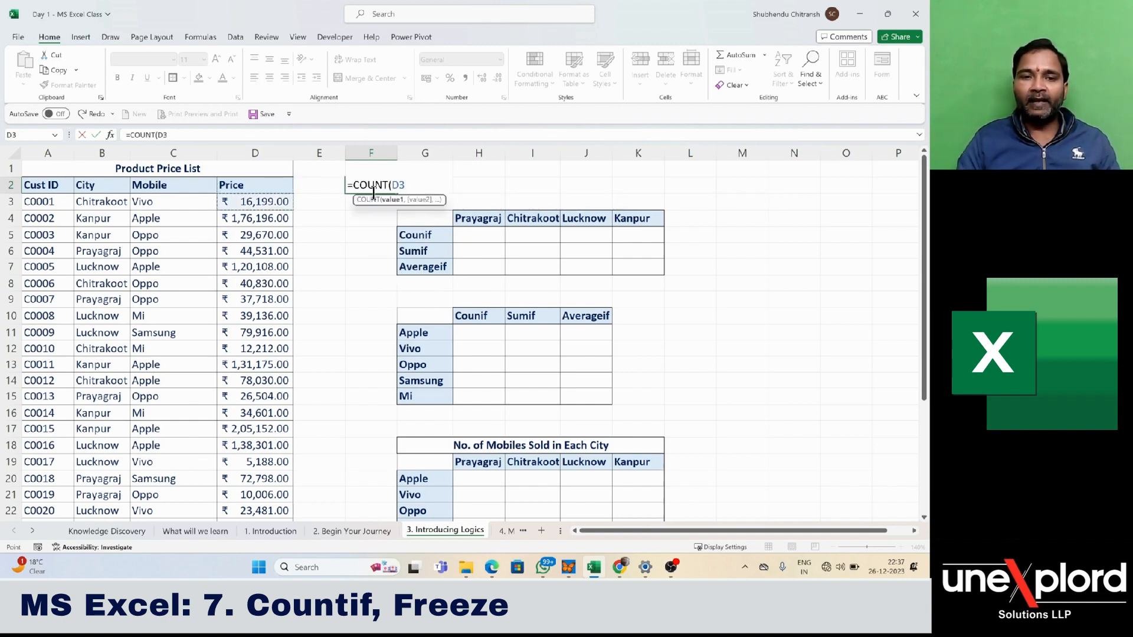
key("ctrl+shift+Down")
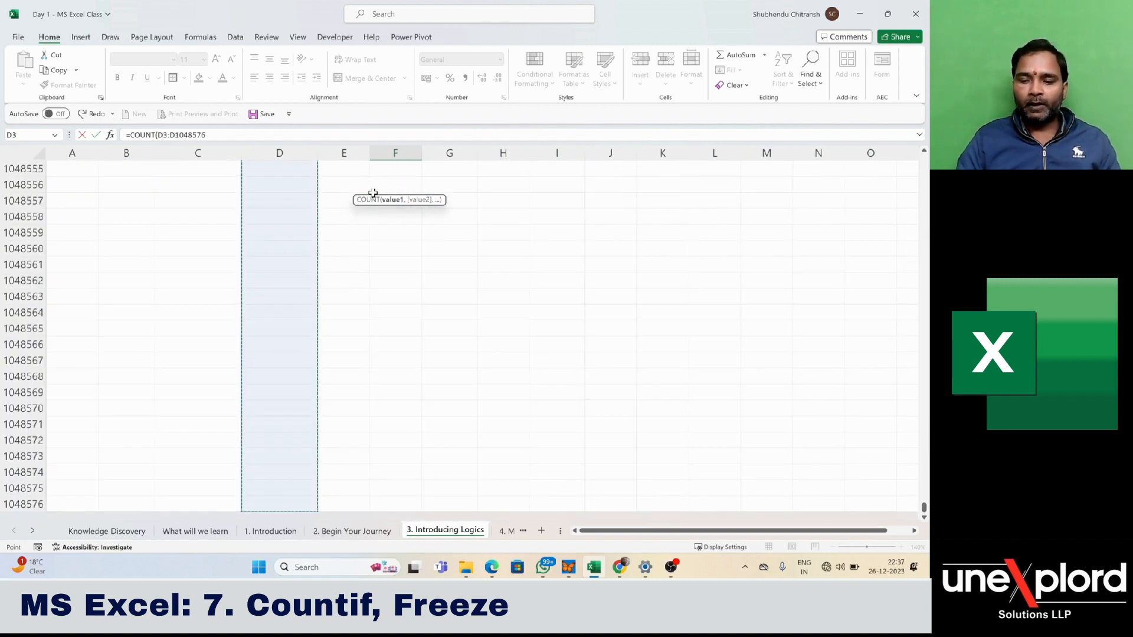
key("Up")
key("Down")
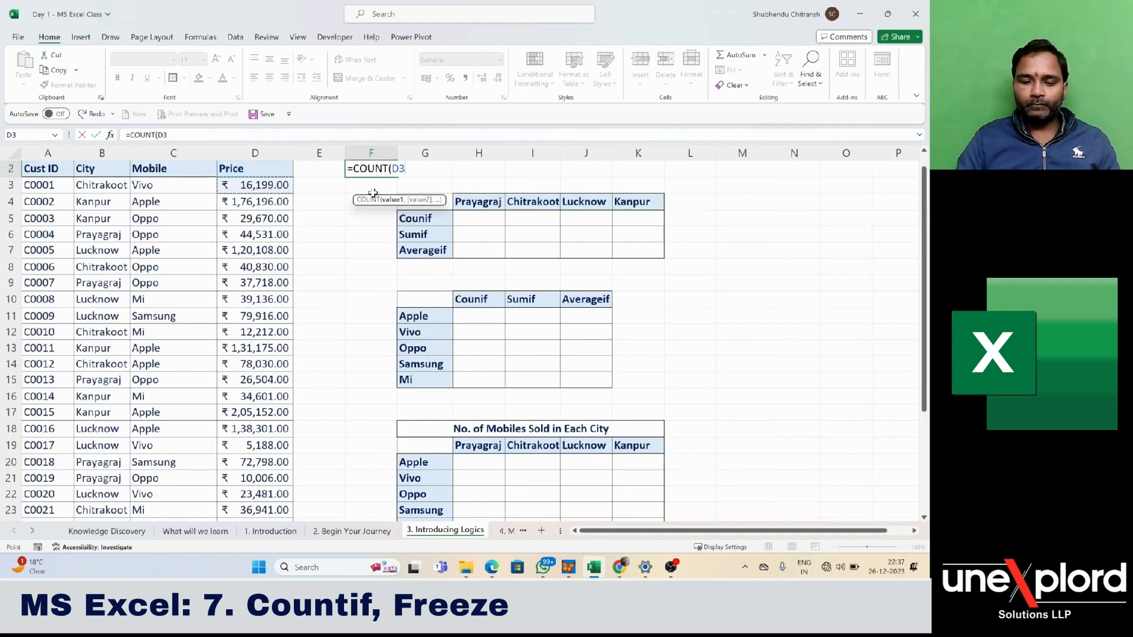
key("ctrl+shift+Down")
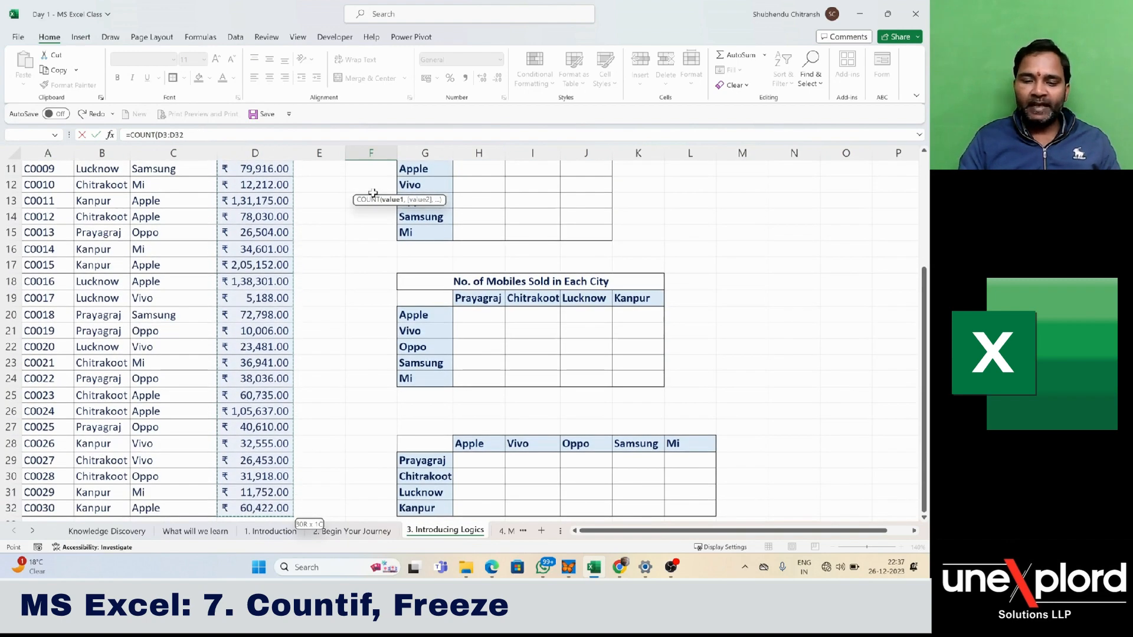
type(")")
key("ctrl+Return")
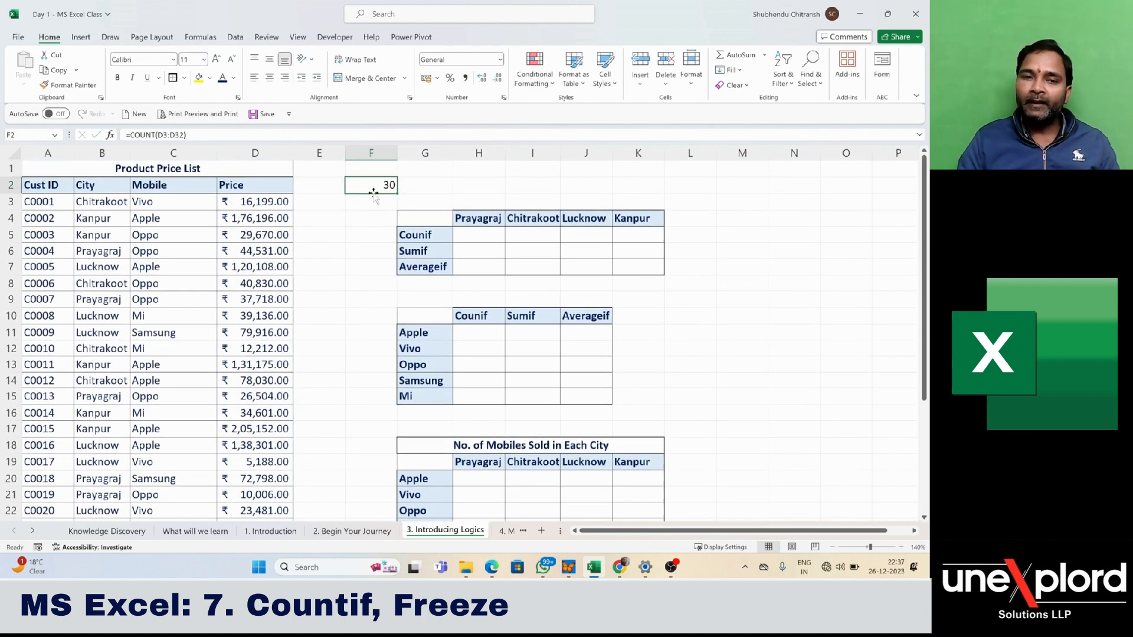
Enter a COUNT formula in cell F3 over the Mobile names in C3:C32.
key("Down")
type("=")
key("Left")
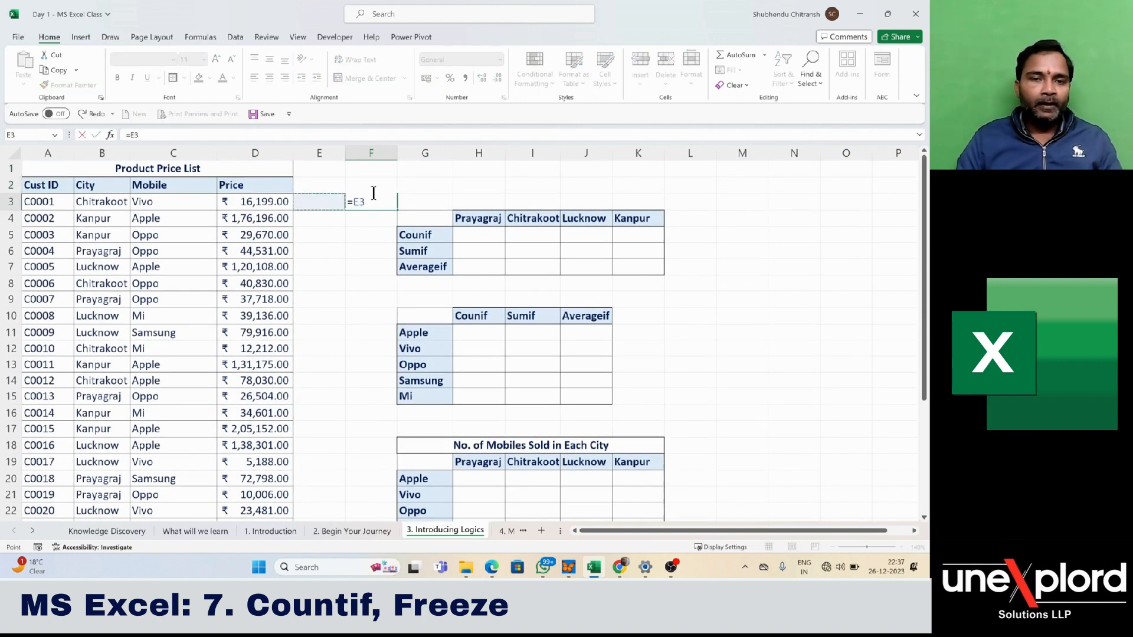
key("Right")
key("Right")
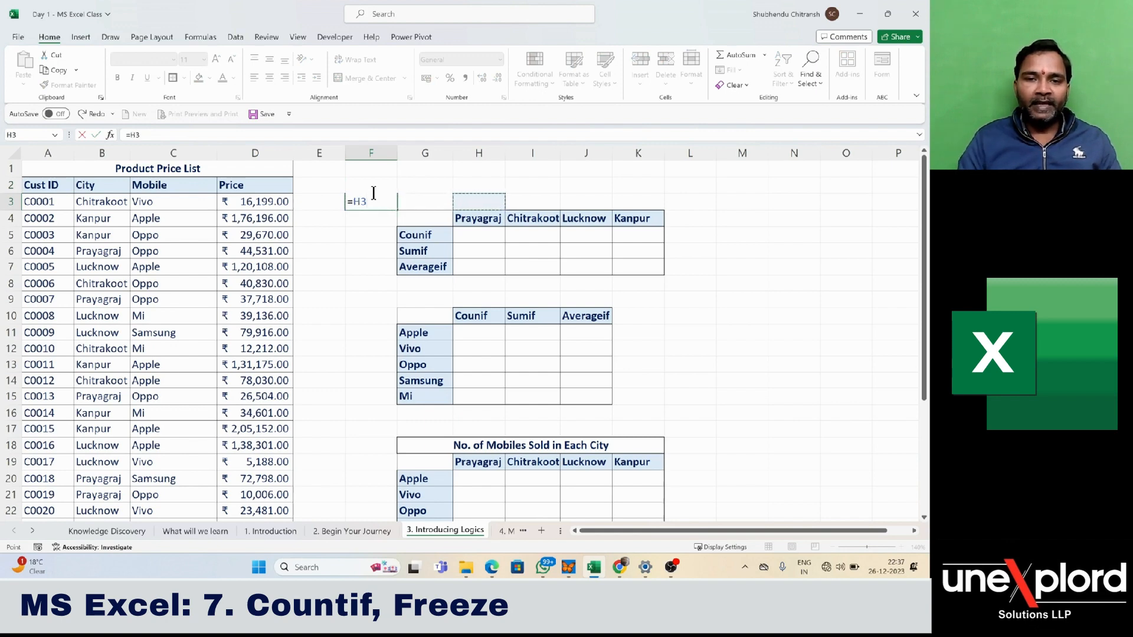
key("BackSpace")
key("BackSpace")
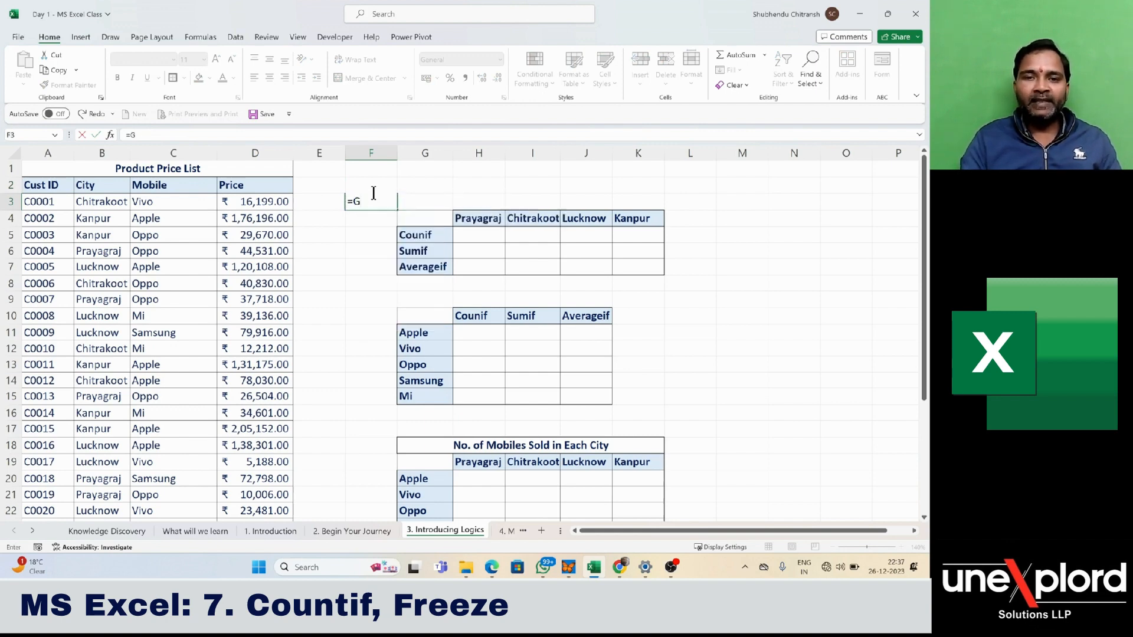
type("count(")
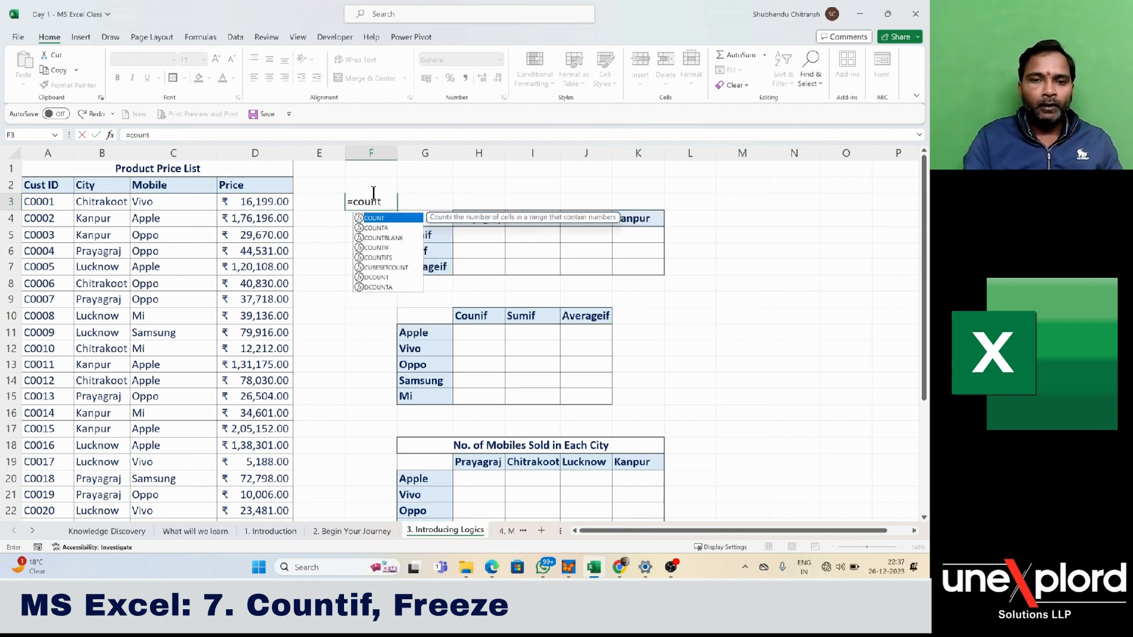
key("Left")
key("Left")
key("Left")
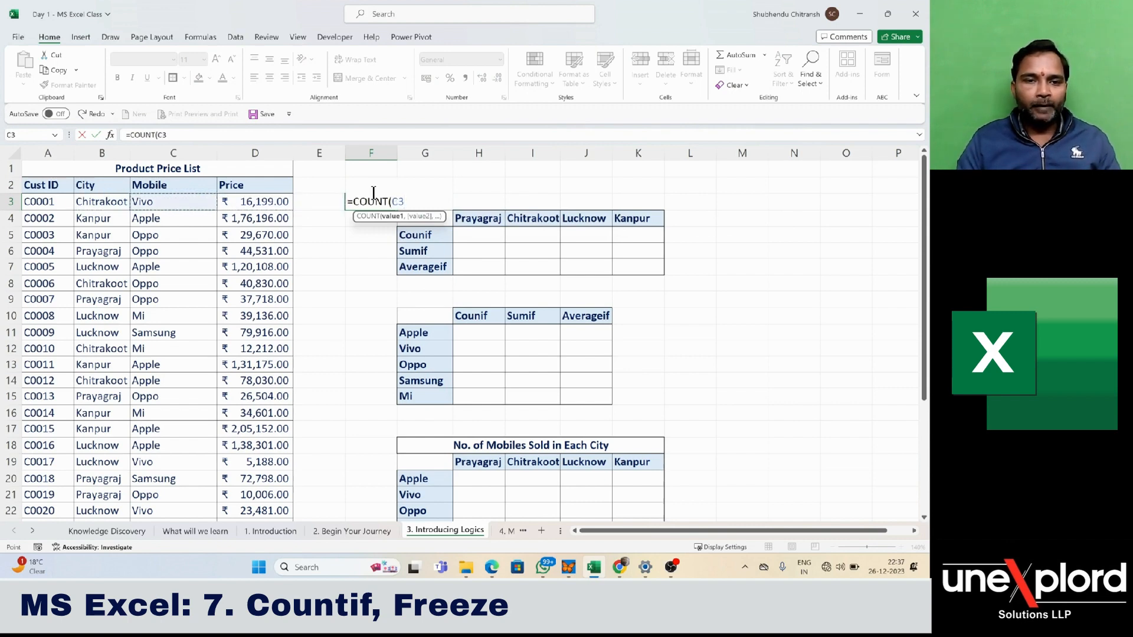
key("ctrl+shift+Down")
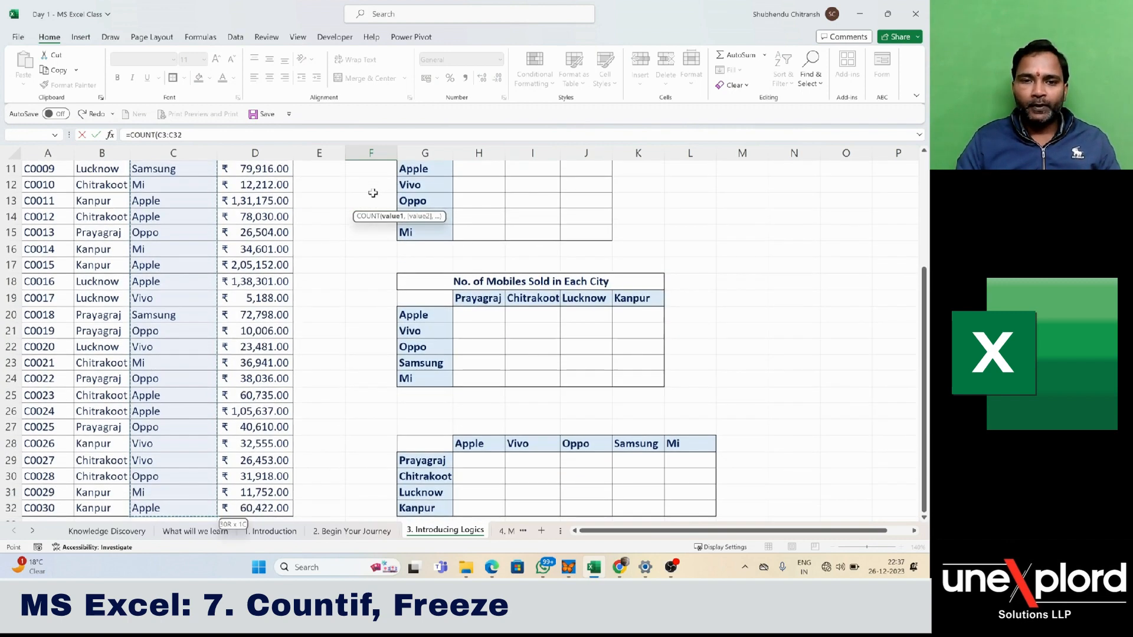
type(")")
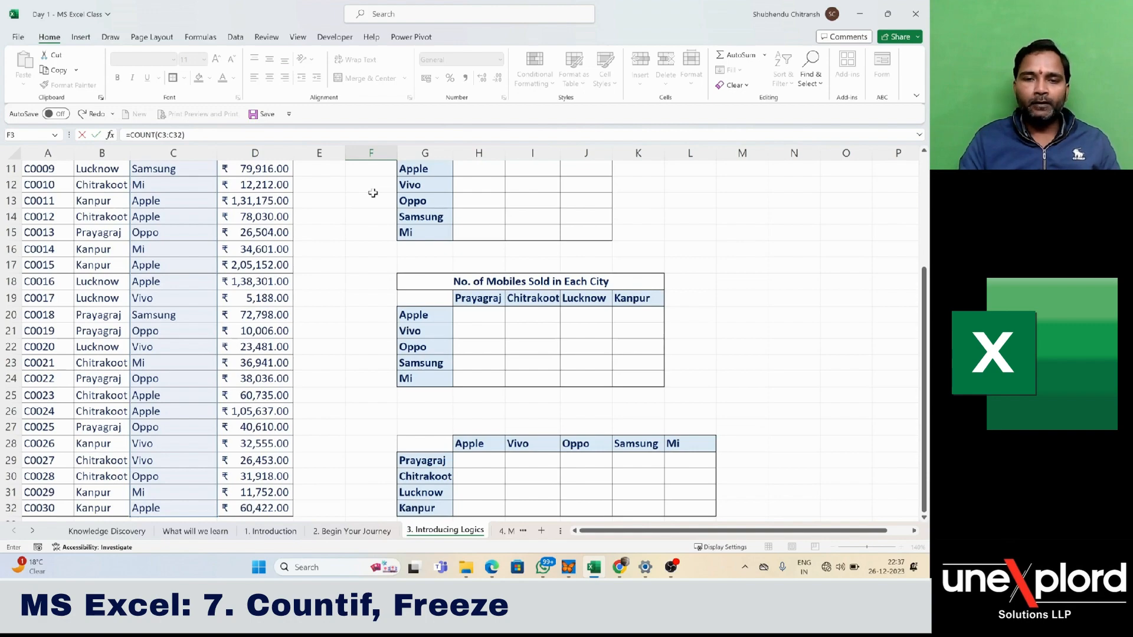
key("Return")
Clear both COUNT formulas from cells F2:F3.
key("Up")
key("Up")
key("Up")
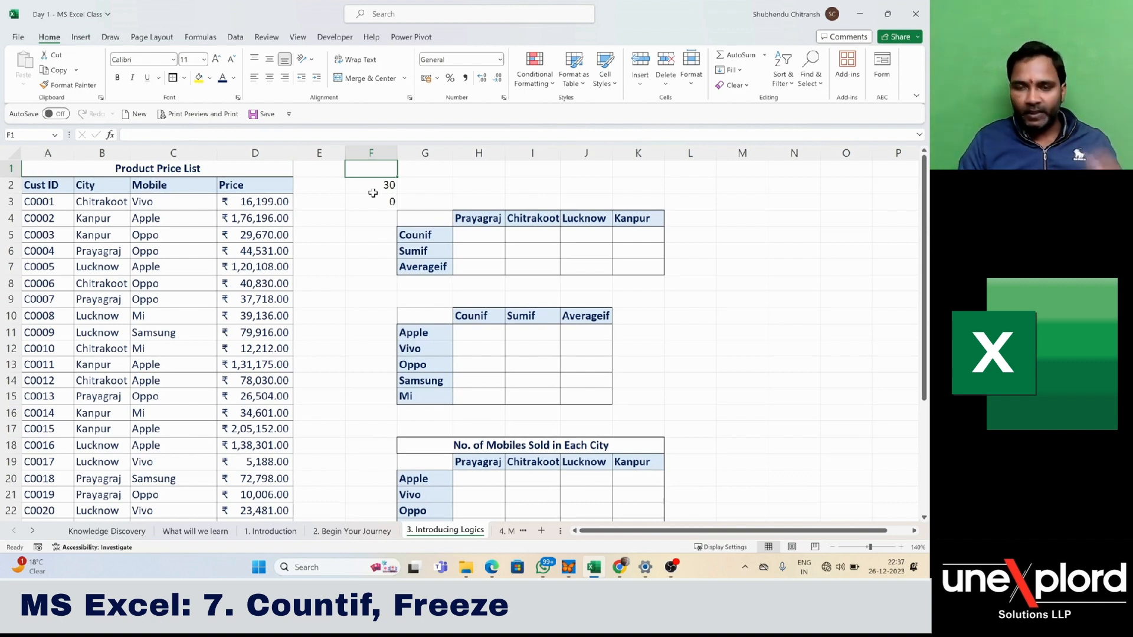
left_click(373, 192)
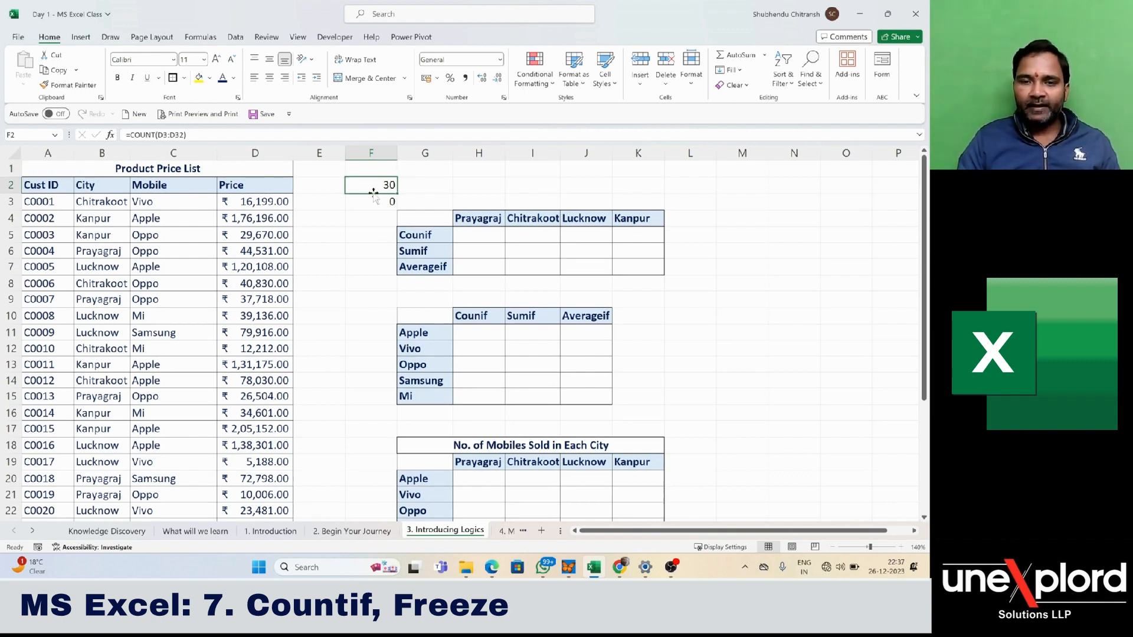
key("shift+Down")
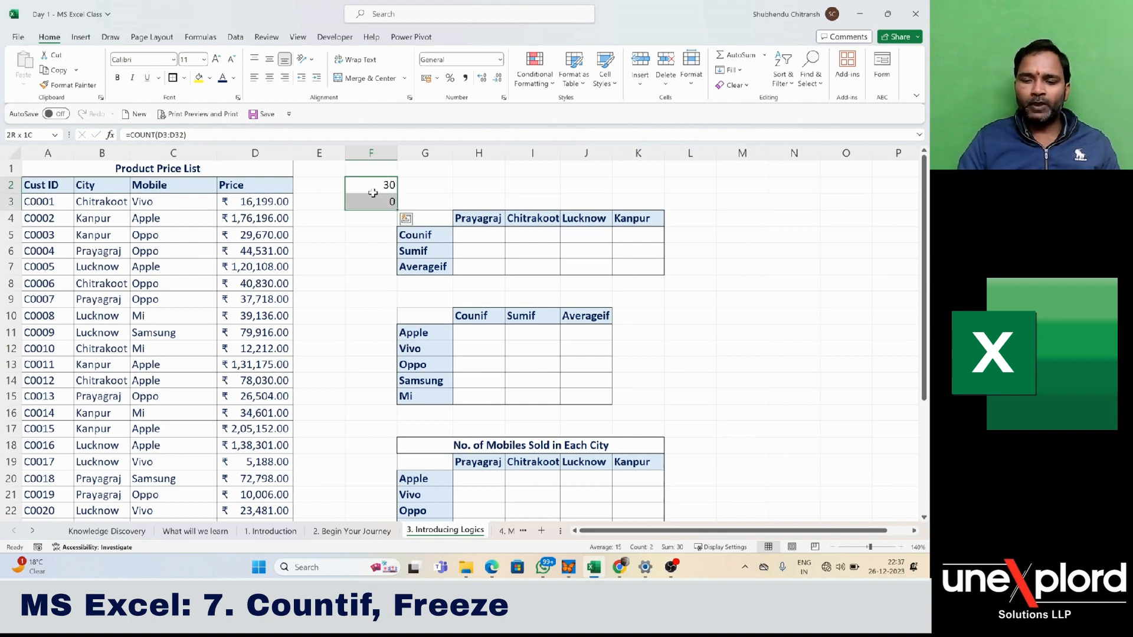
key("Delete")
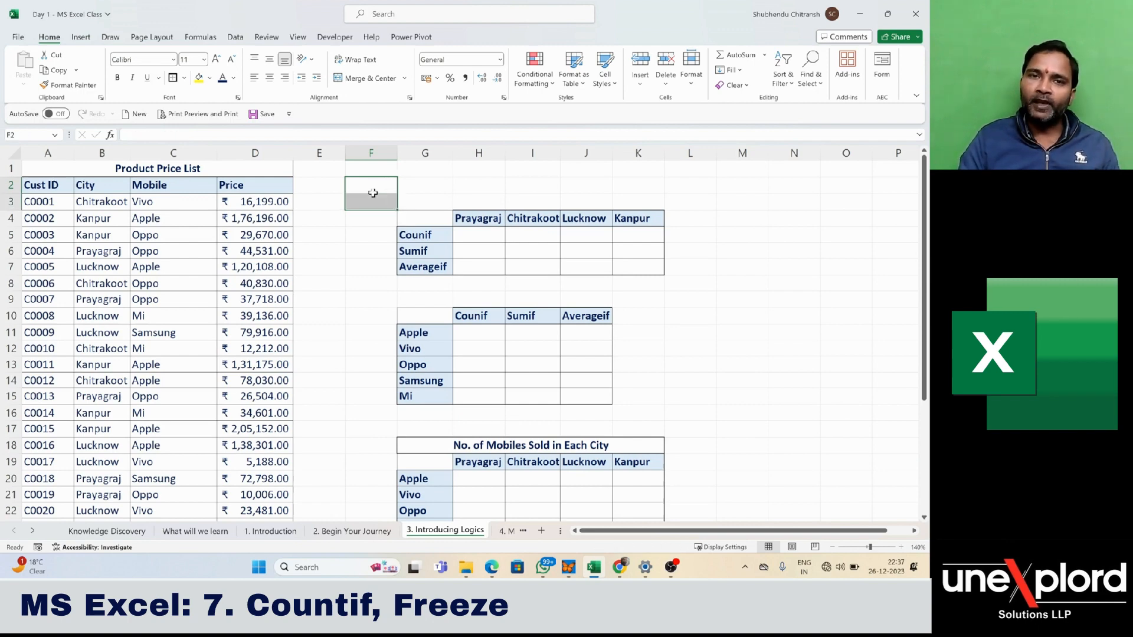
Correct the spelling of the row label in cell G5 to Countif.
key("Right")
key("Right")
key("Down")
key("Down")
key("Down")
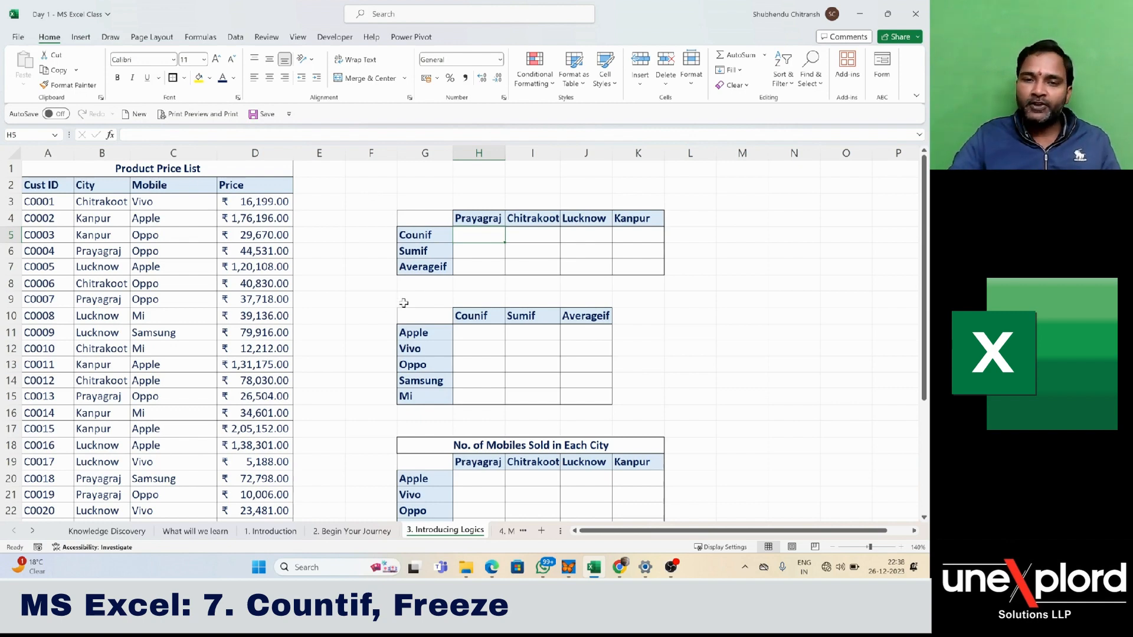
double_click(426, 234)
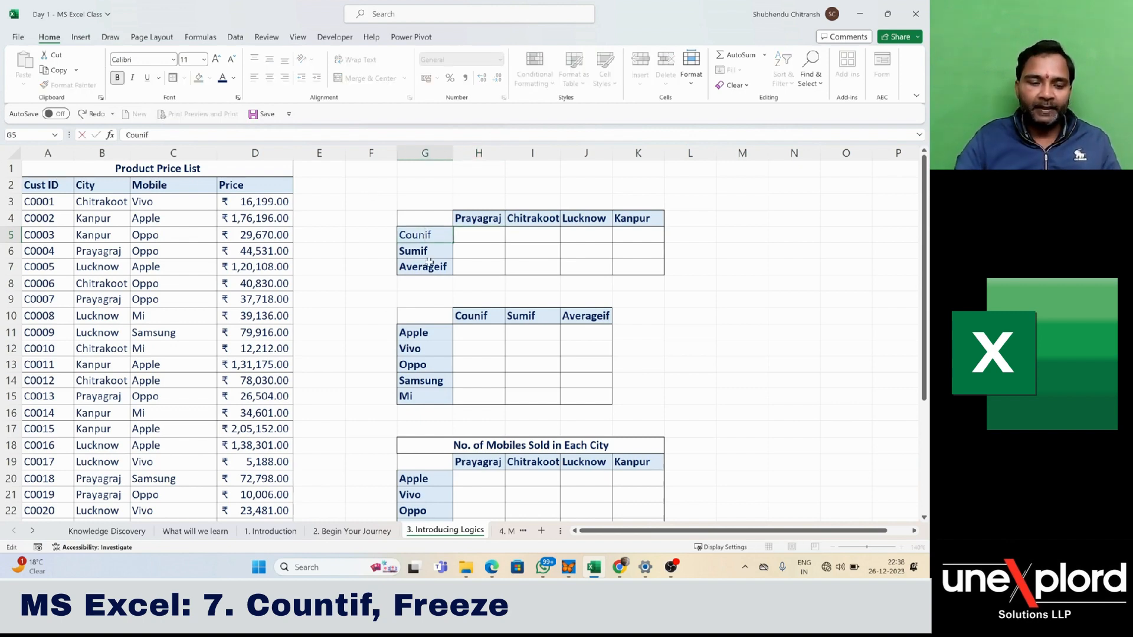
type("t")
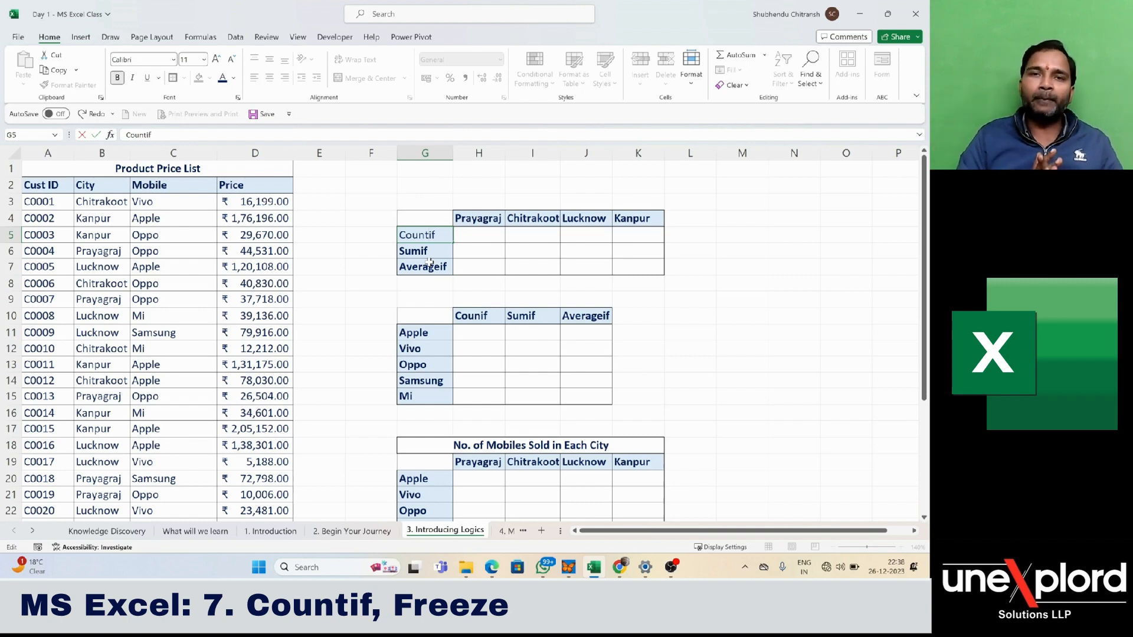
key("ctrl+Return")
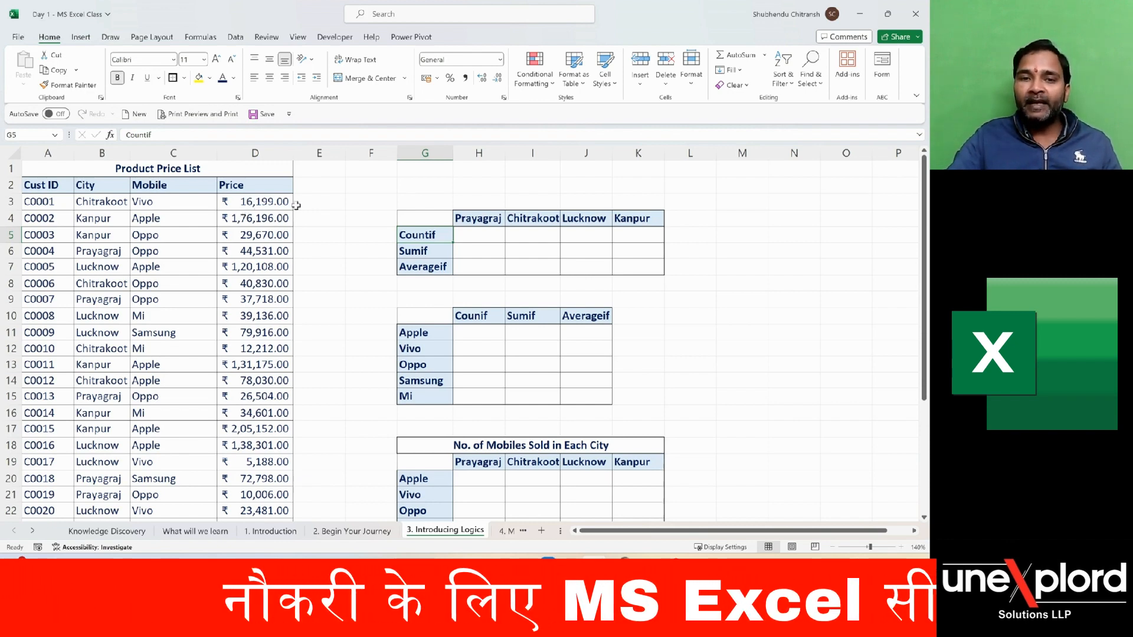
left_click(380, 185)
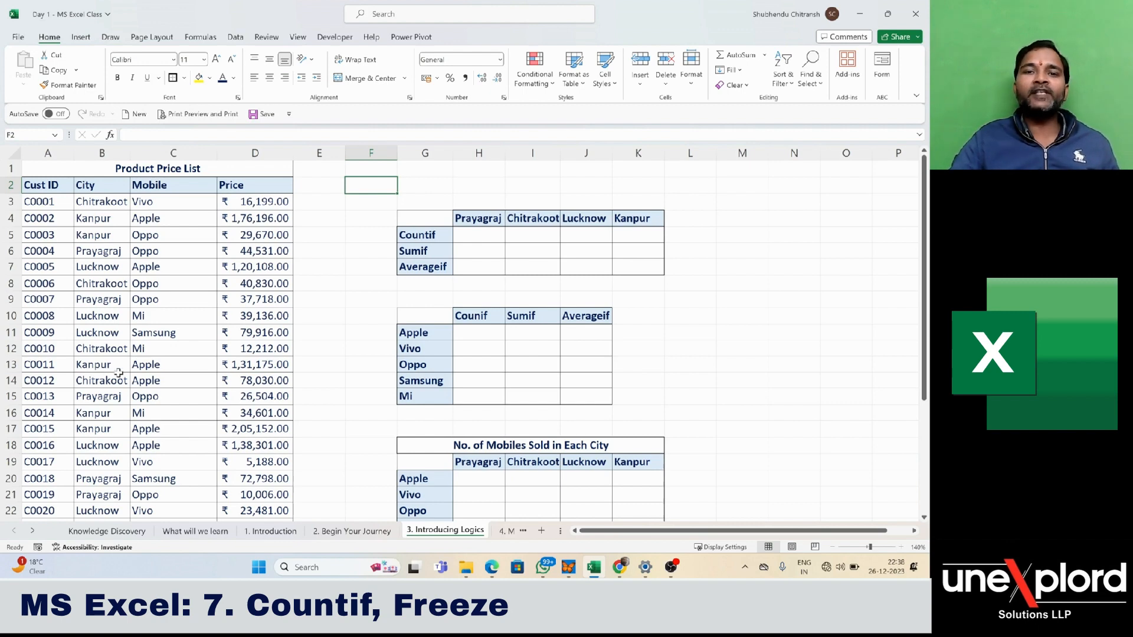
left_click(478, 235)
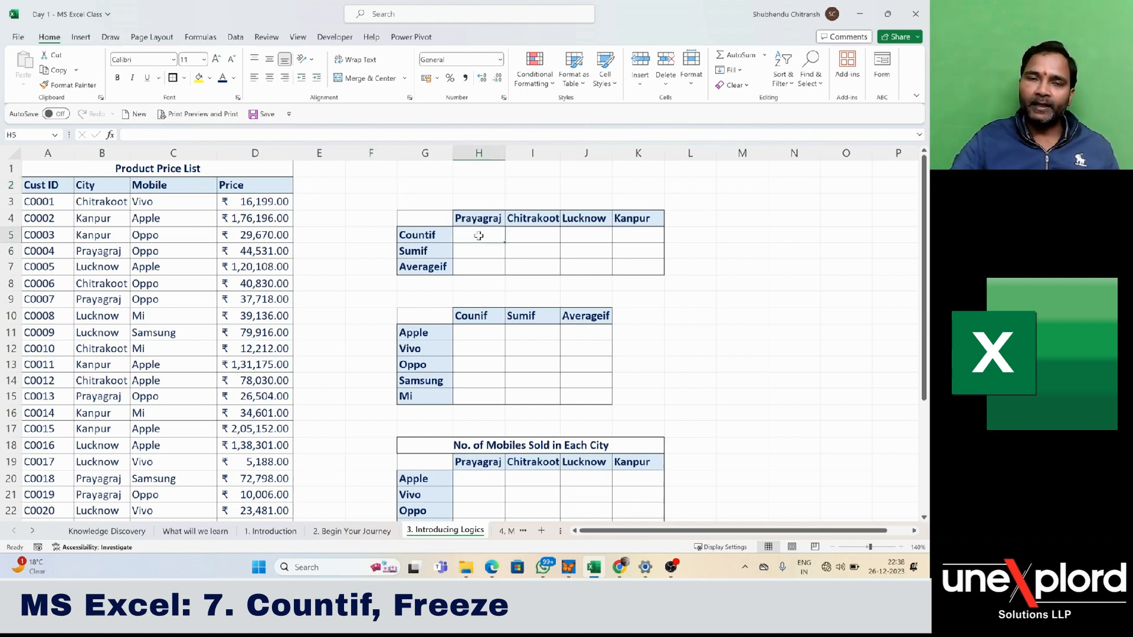
type("=")
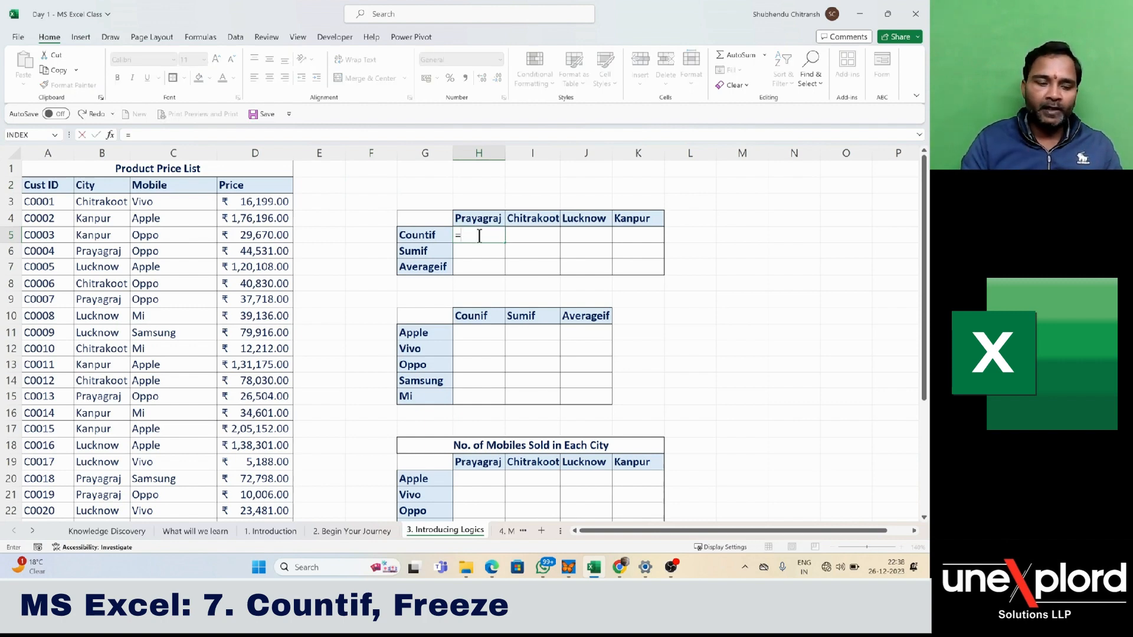
type("counti")
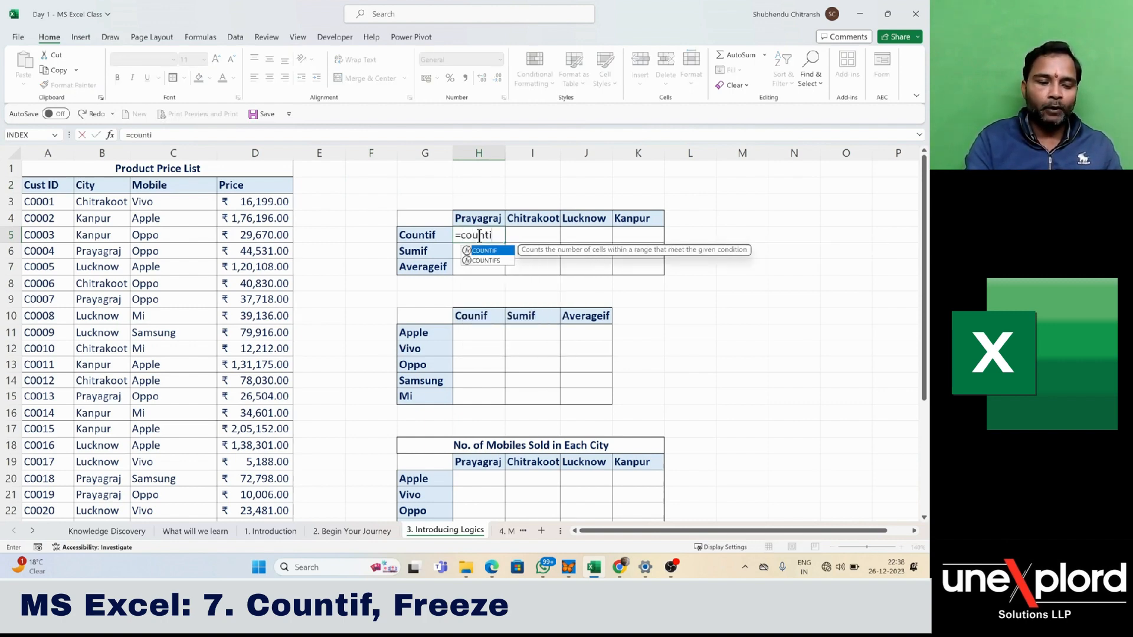
type("f")
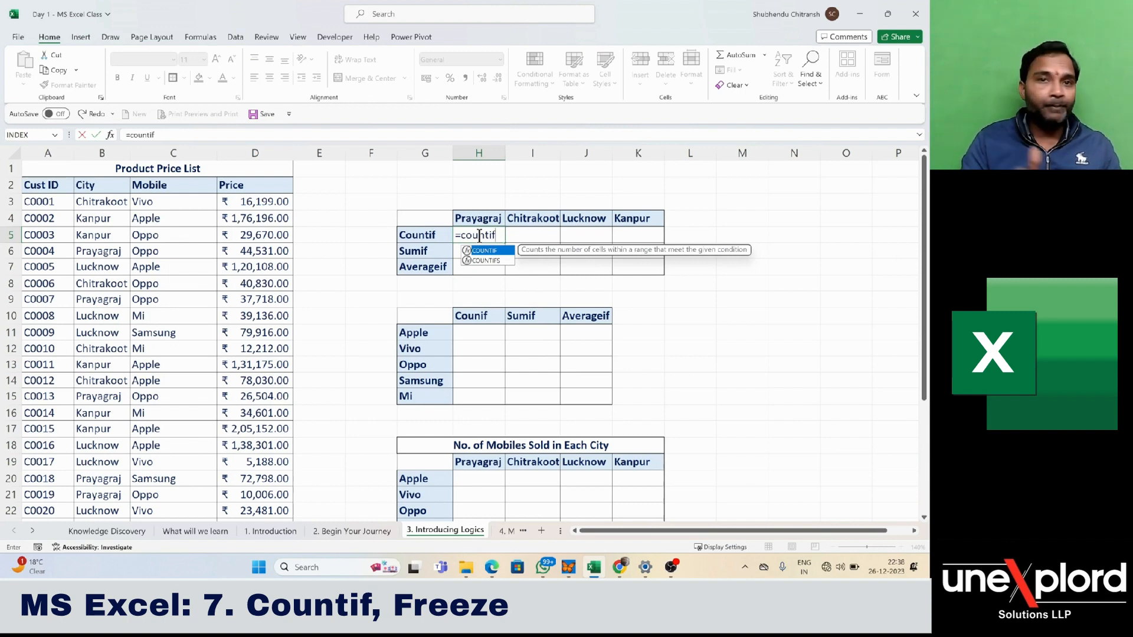
key("Tab")
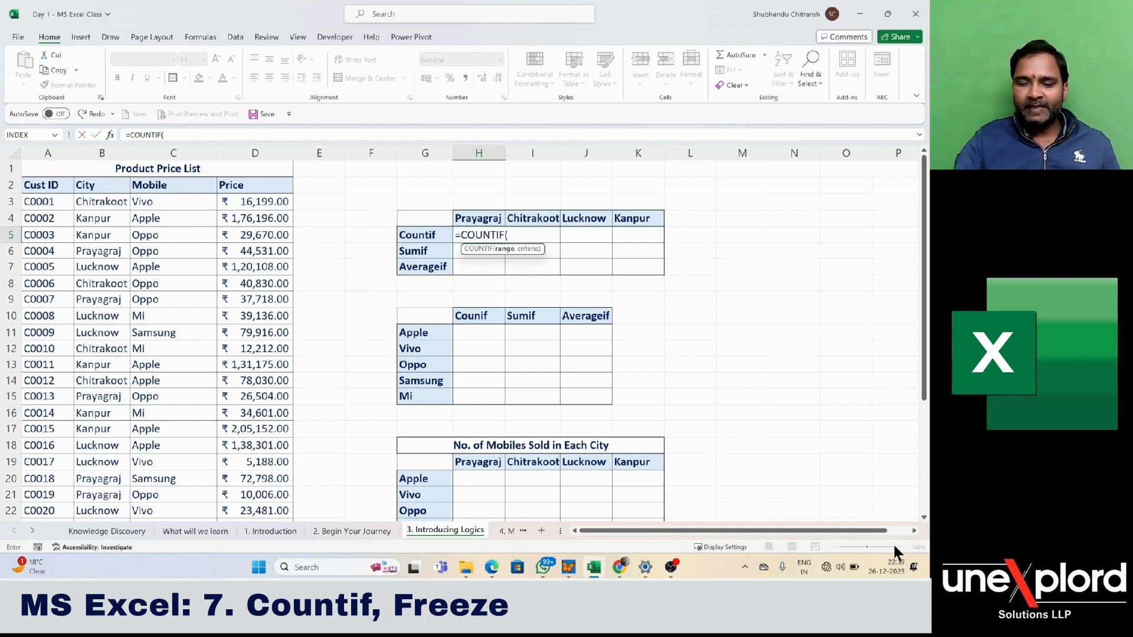
key("BackSpace")
key("BackSpace")
key("BackSpace")
key("BackSpace")
key("BackSpace")
key("BackSpace")
key("BackSpace")
key("BackSpace")
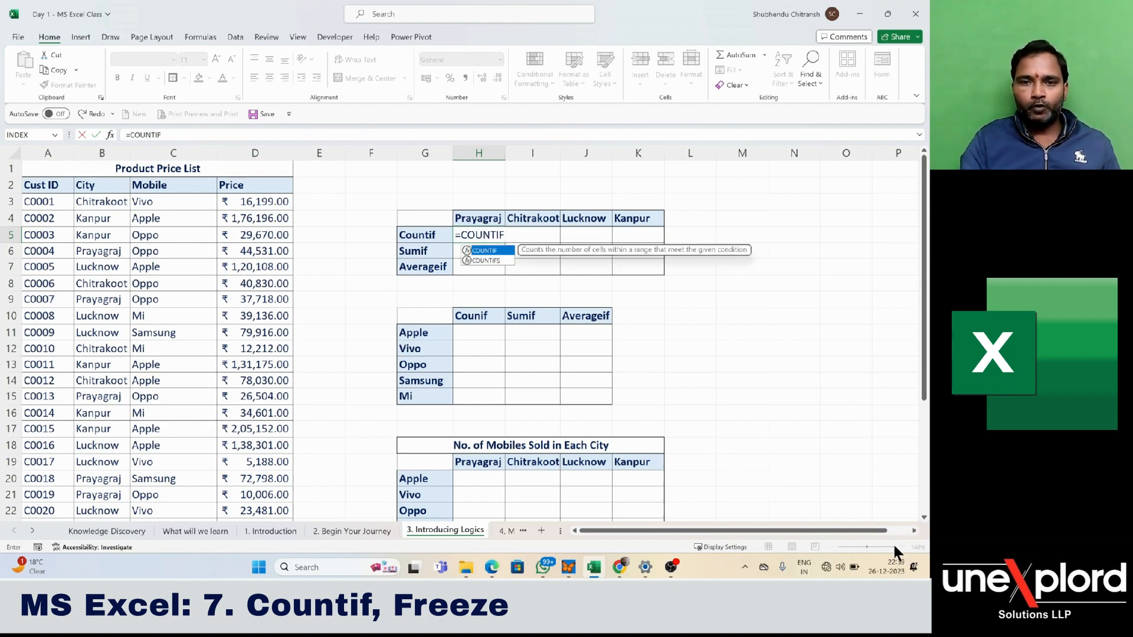
key("BackSpace")
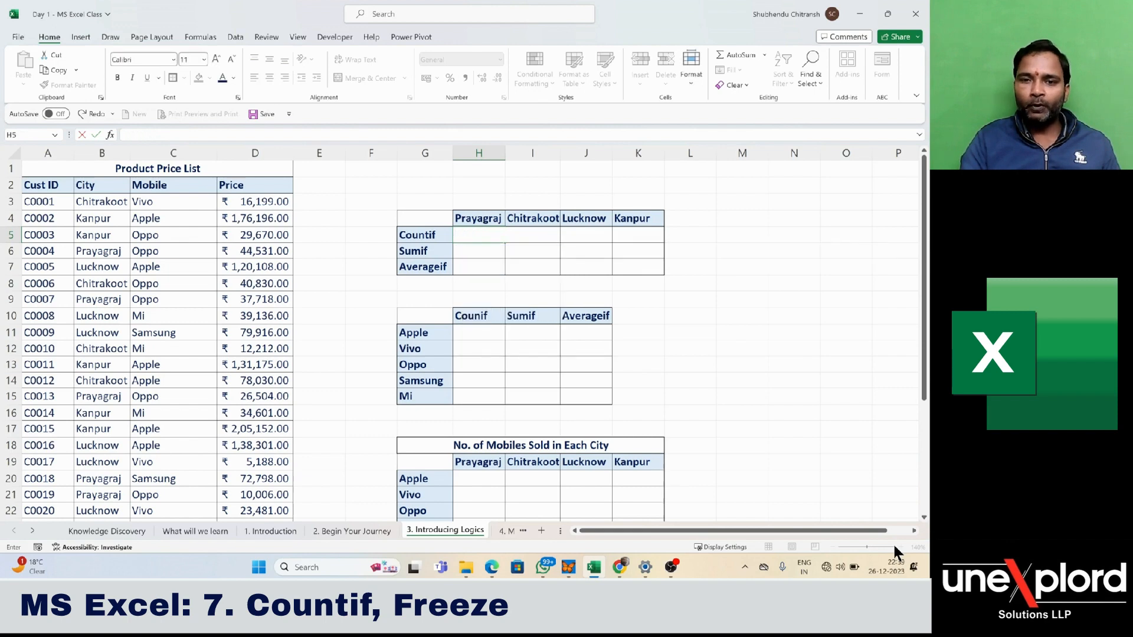
type("\\")
key("BackSpace")
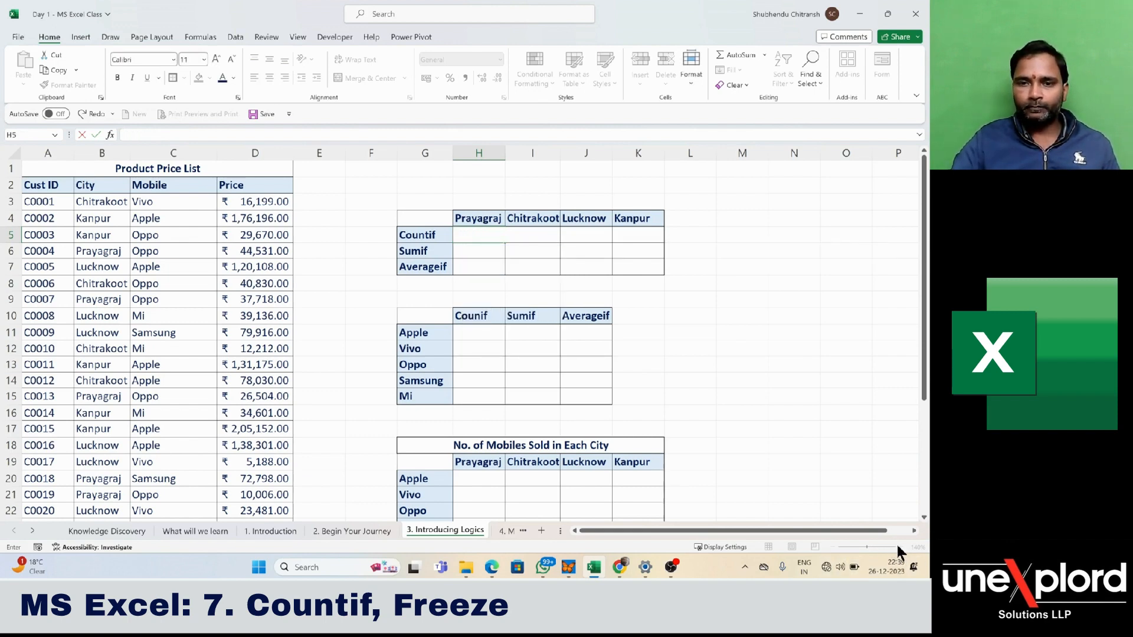
key("Return")
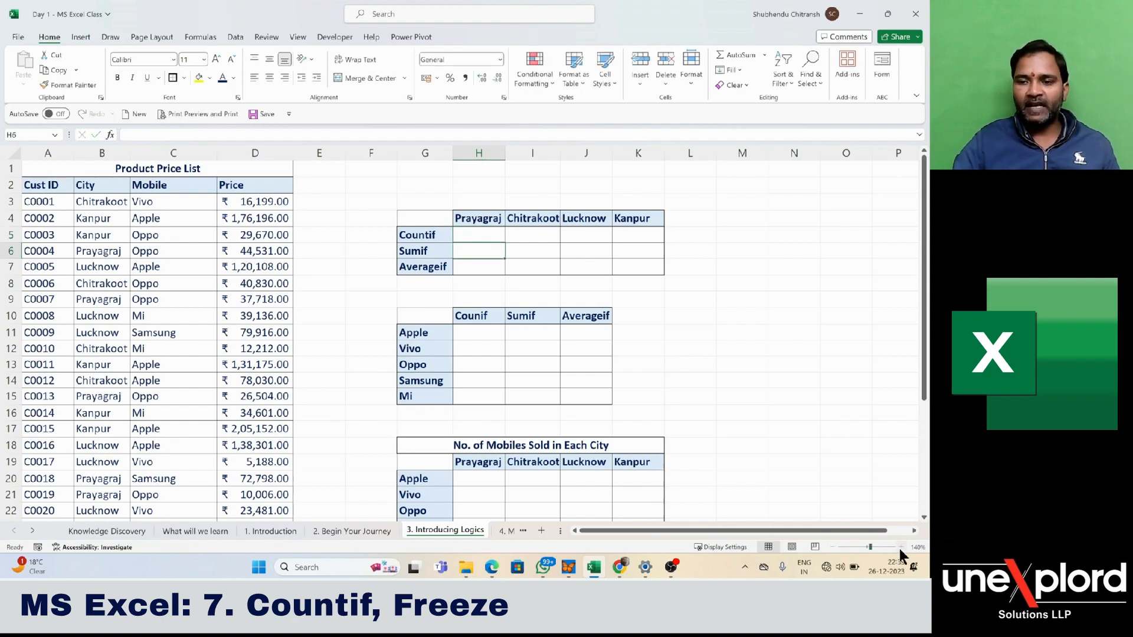
Zoom the worksheet in to 180%.
left_click(901, 549)
left_click(901, 549)
left_click(900, 549)
left_click(901, 549)
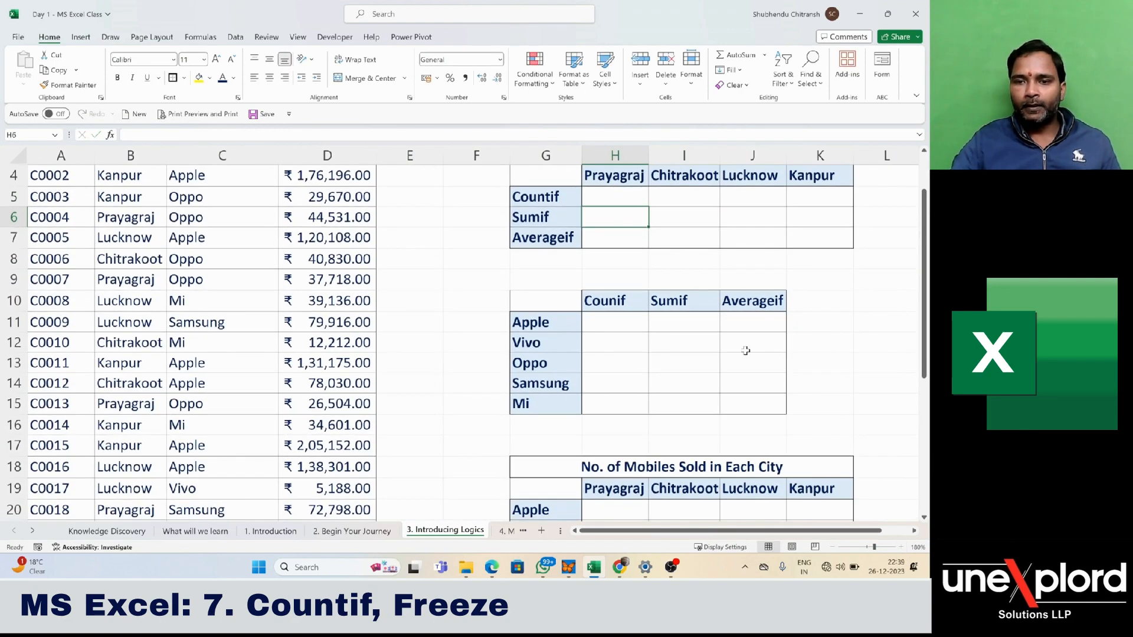
Zoom the worksheet in to 200% with the Product Price List and the city summary table in view.
left_click(900, 547)
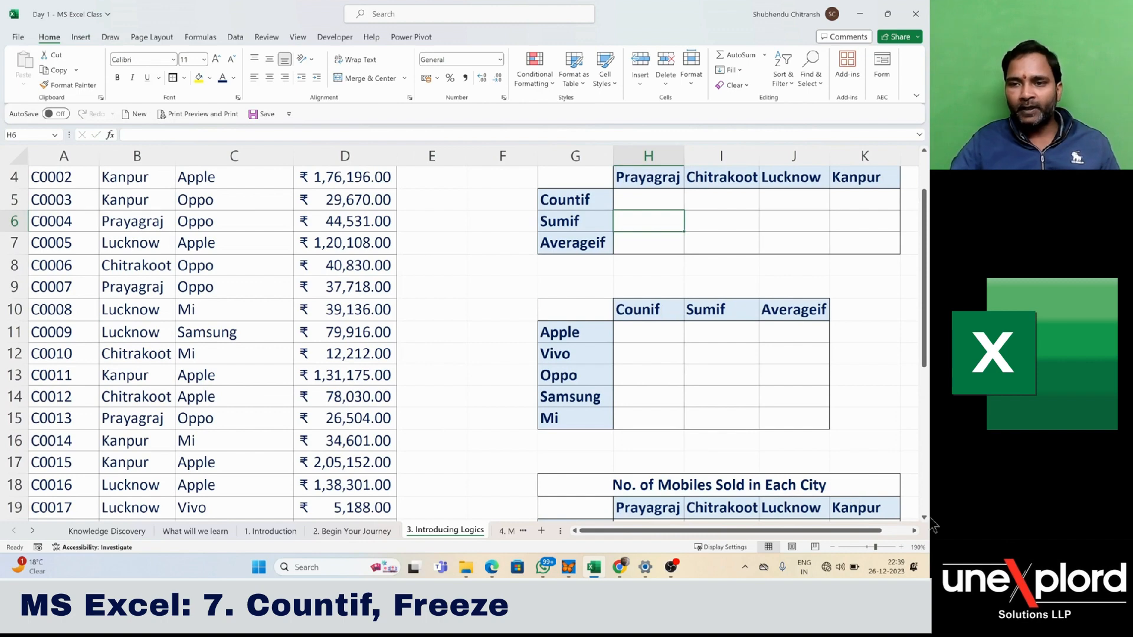
left_click(900, 547)
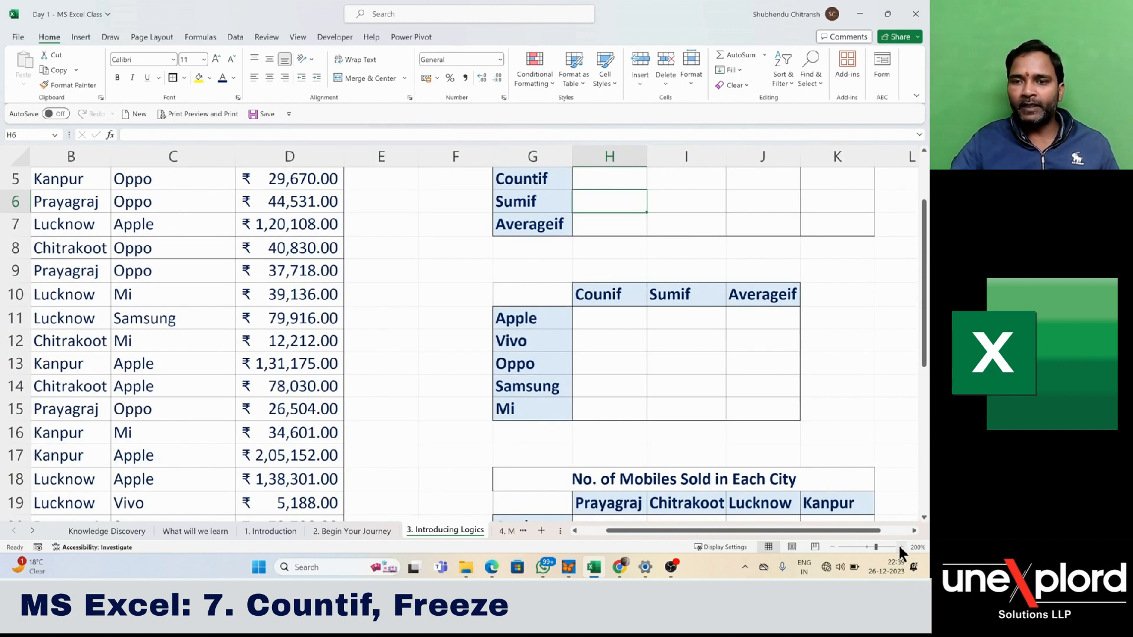
left_click_drag(823, 531, 789, 530)
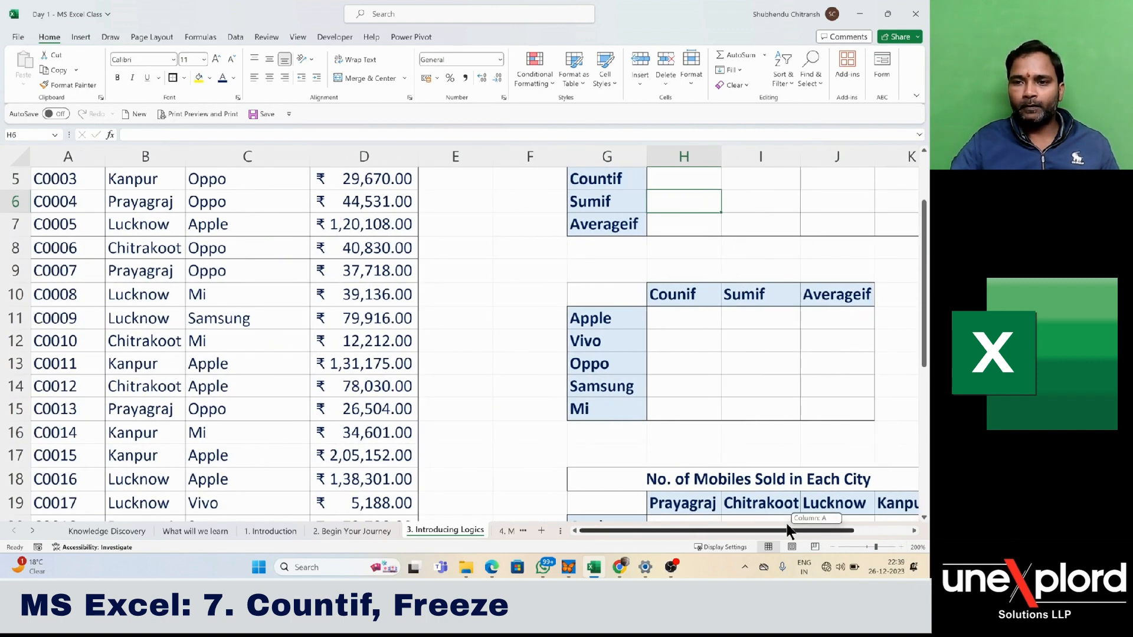
scroll(601, 387, "up", 2)
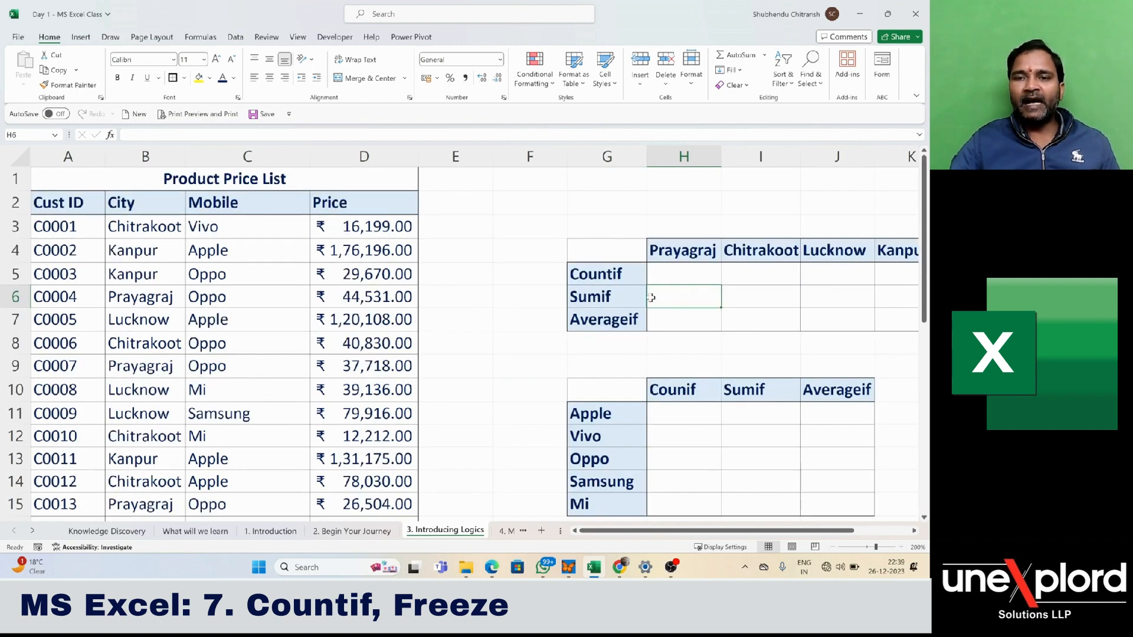
Try to enter a COUNTIF formula in cell H5 with only the city range B3:B32 as its argument.
left_click(684, 277)
type("=")
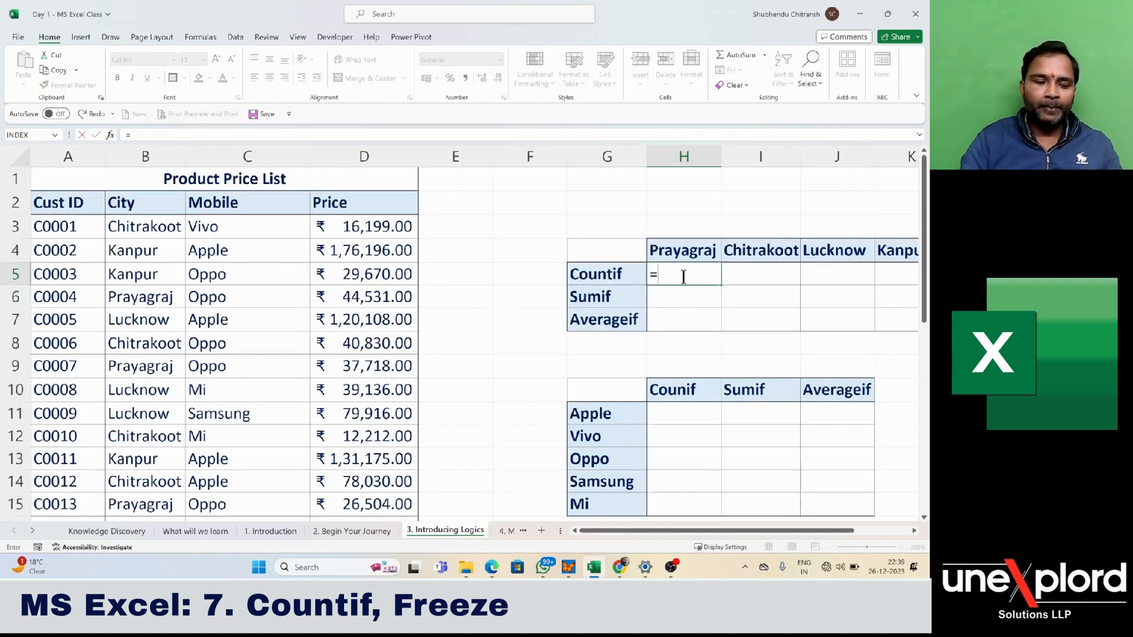
type("countif")
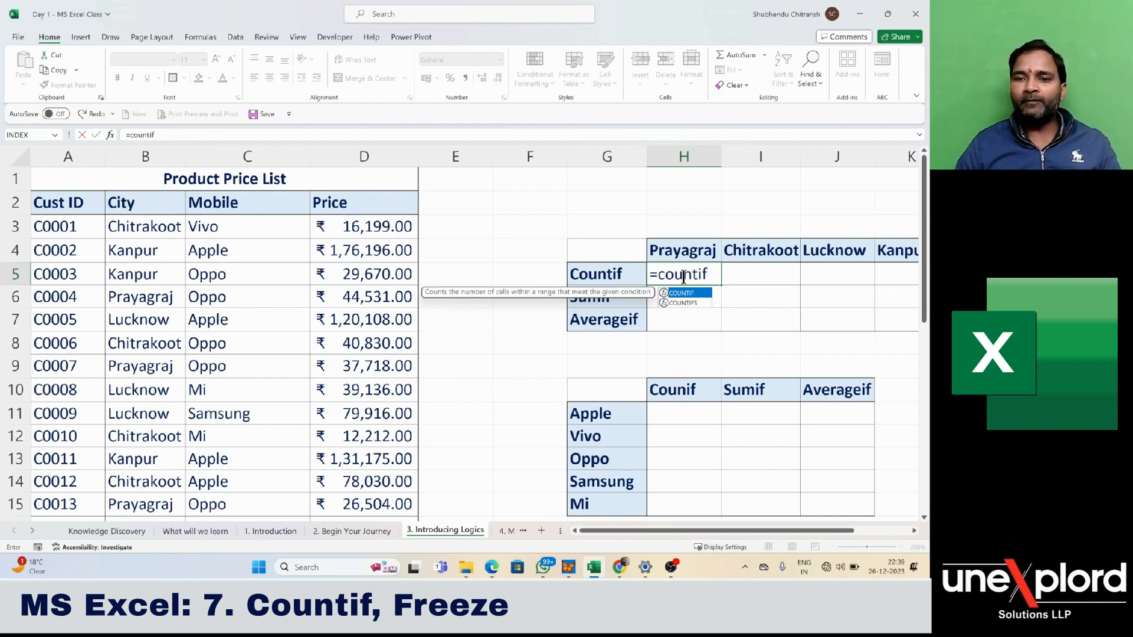
key("Tab")
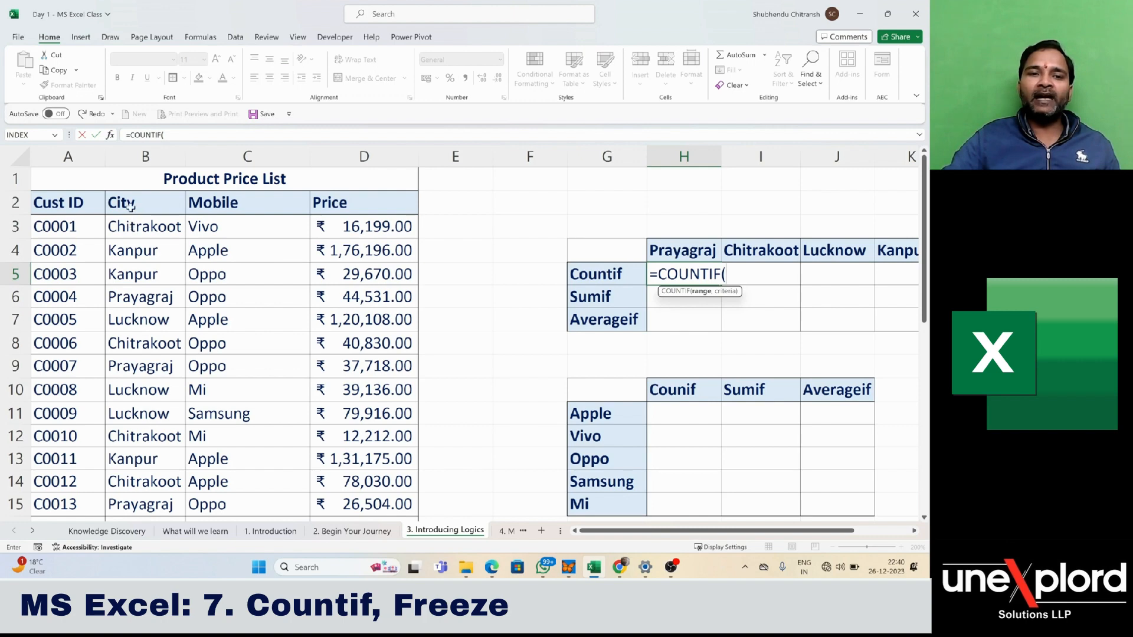
left_click(133, 225)
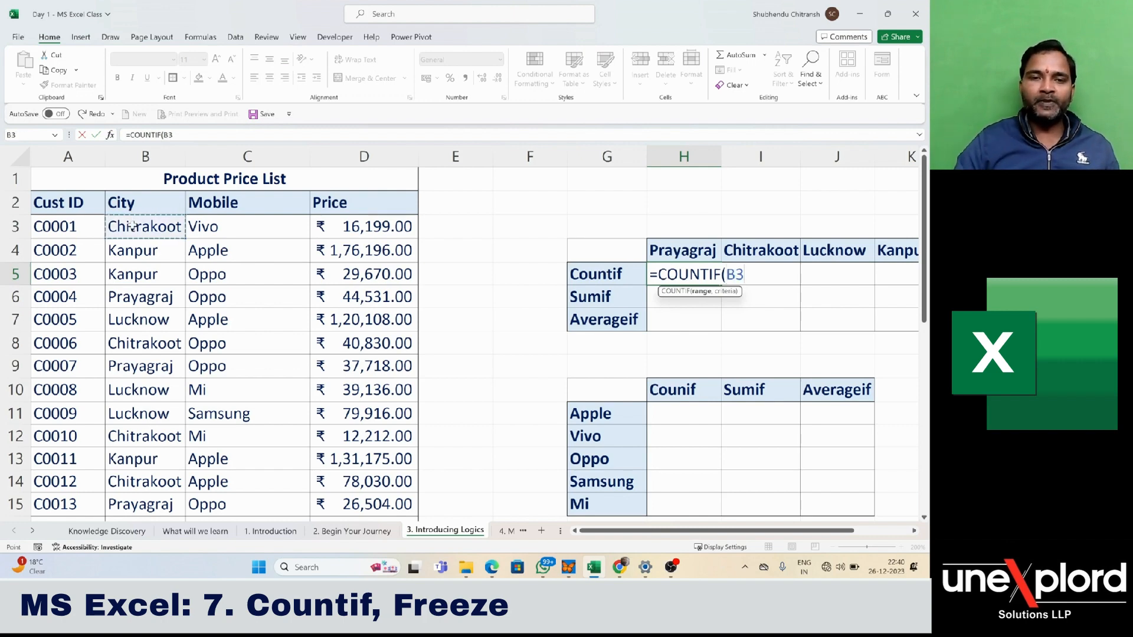
key("ctrl+shift+Down")
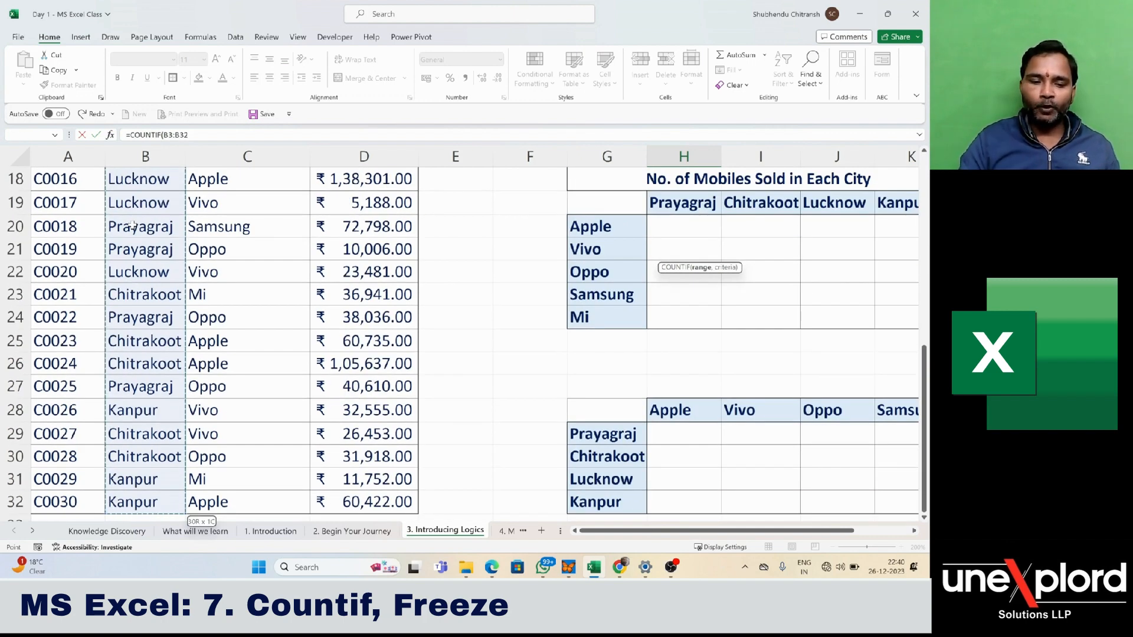
type(")")
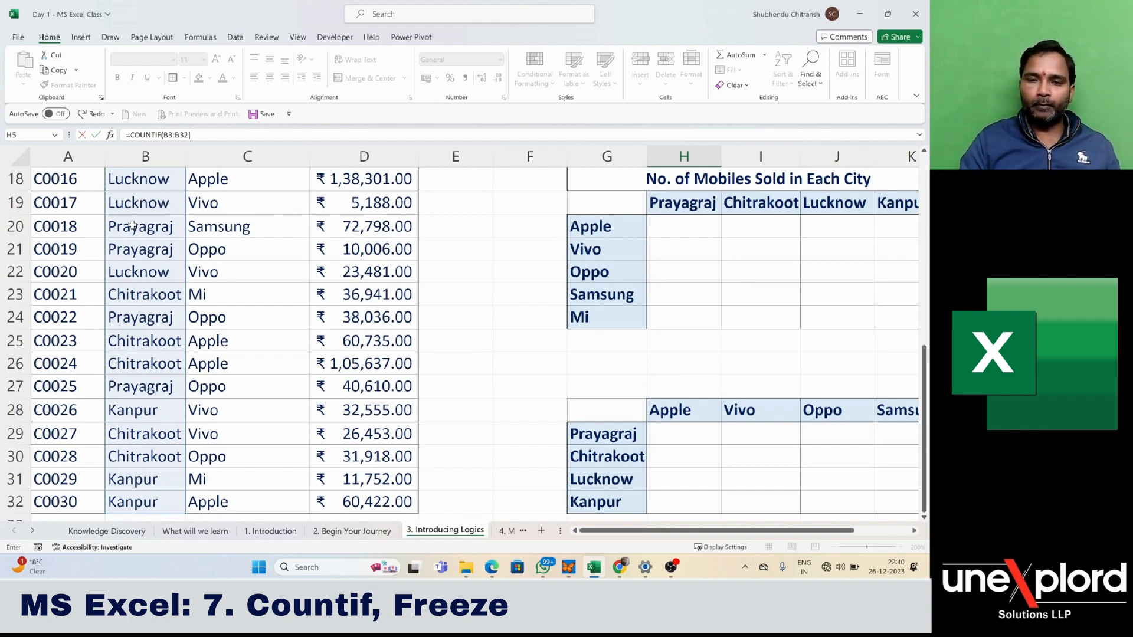
key("Return")
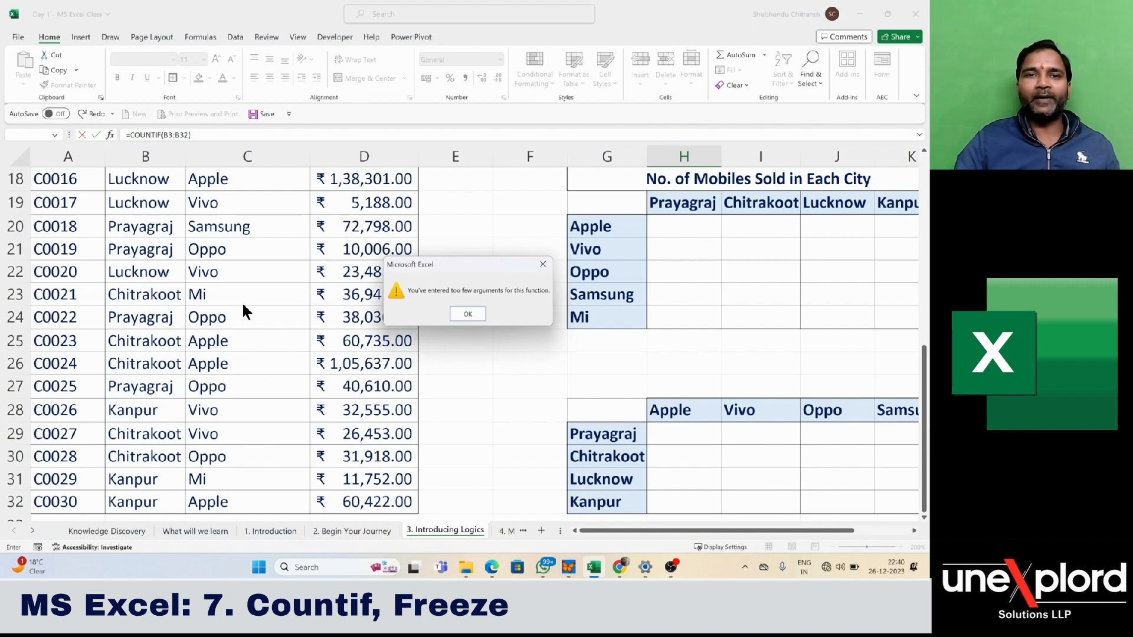
left_click(468, 314)
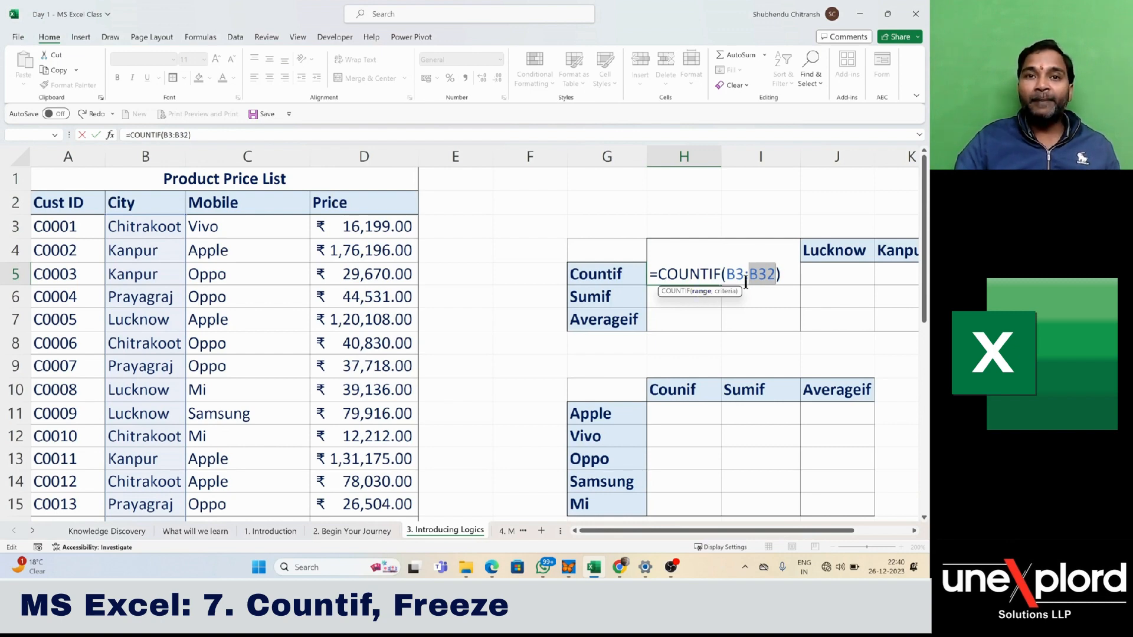
Complete the COUNTIF formula in H5 with the Prayagraj header cell H4 as its criterion.
left_click(777, 276)
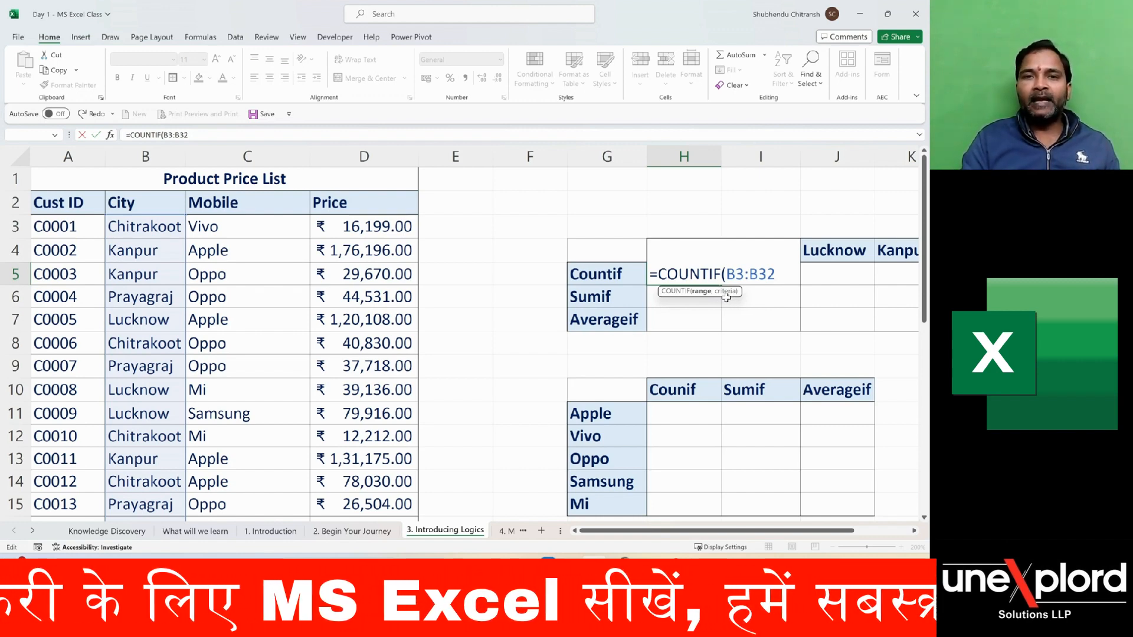
type(",")
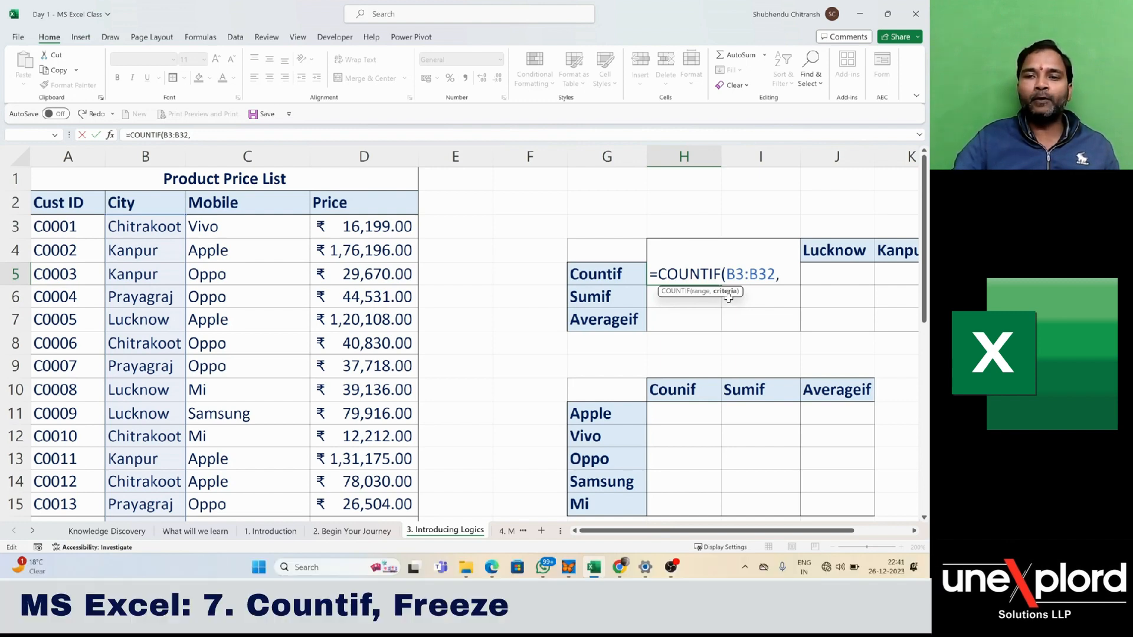
left_click(688, 228)
key("Down")
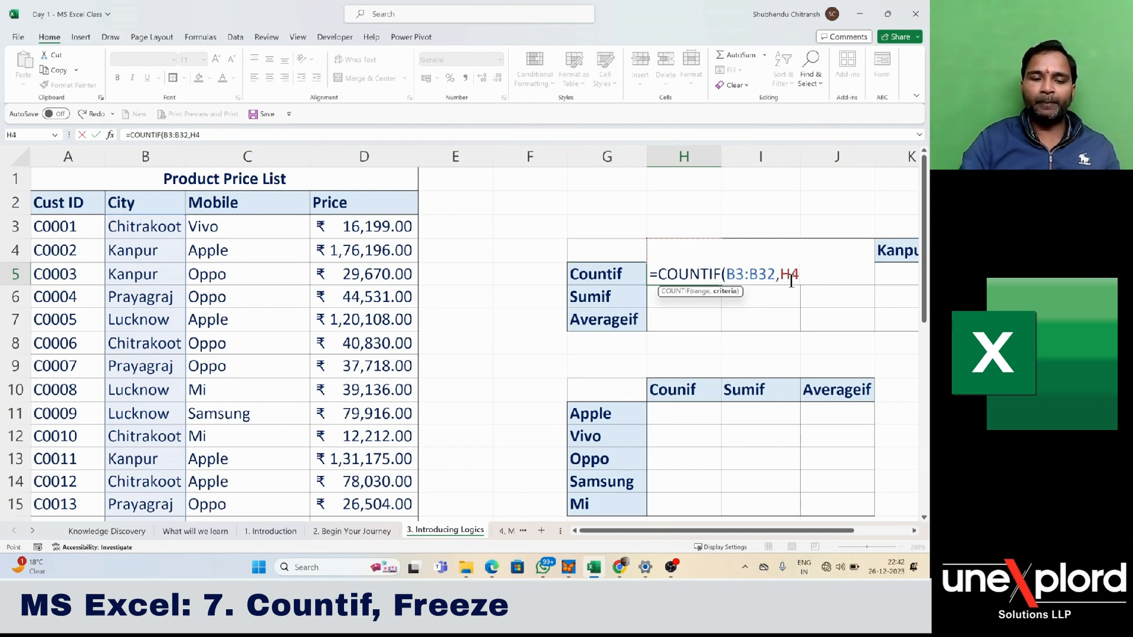
type(")")
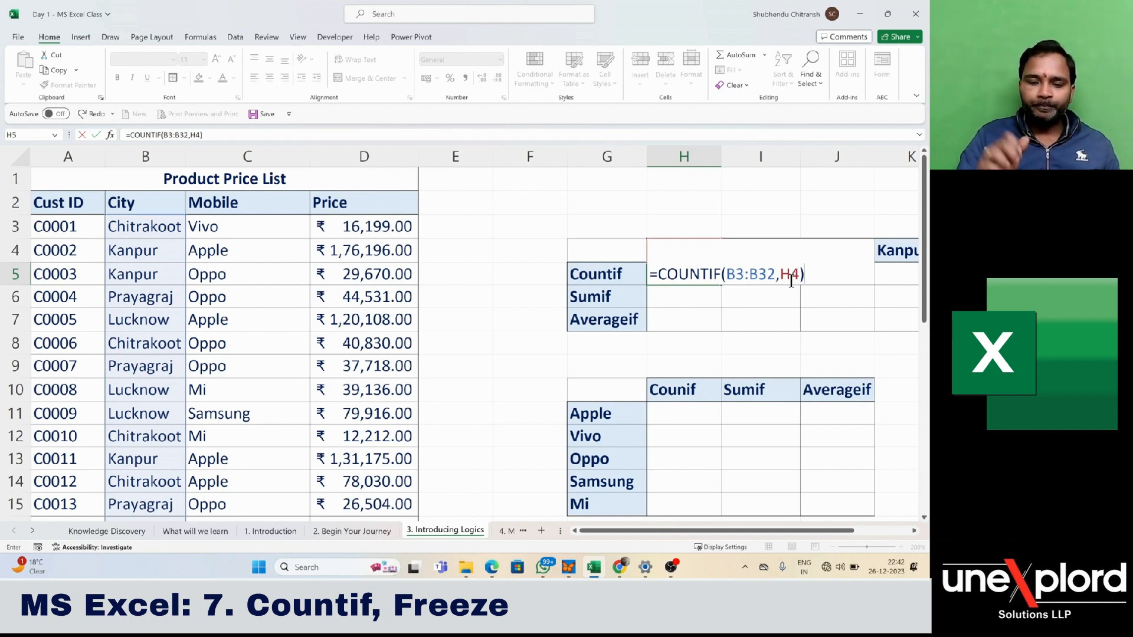
key("Return")
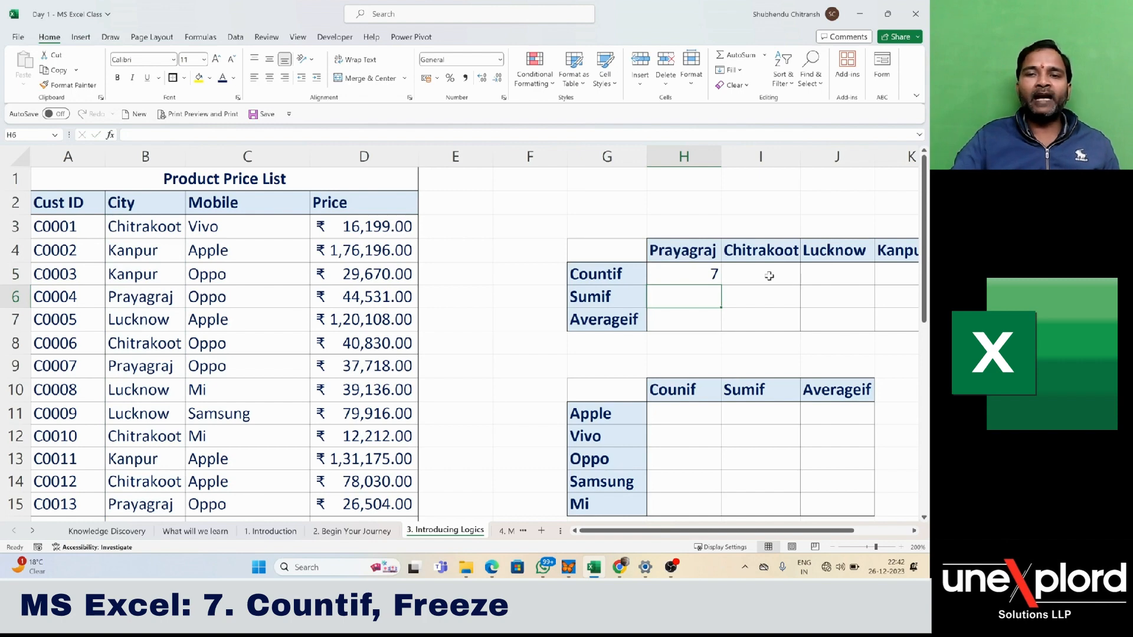
Copy the COUNTIF formula from H5 to the Chitrakoot, Lucknow and Kanpur cells I5:K5.
left_click(708, 272)
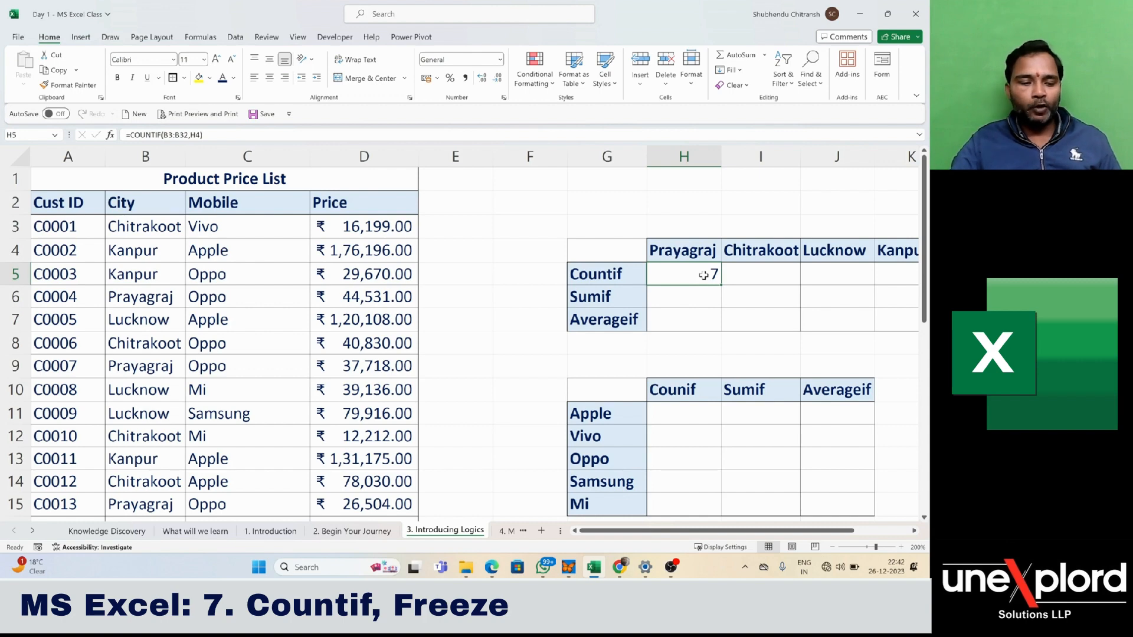
key("ctrl+c")
left_click_drag(740, 277, 880, 274)
key("ctrl+v")
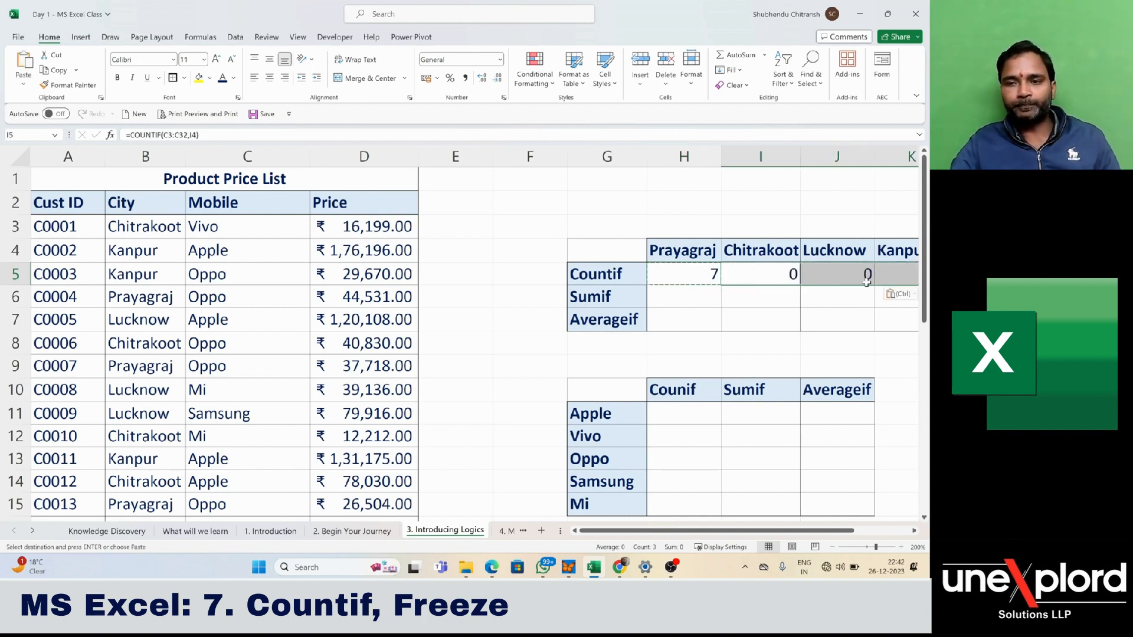
left_click_drag(774, 529, 803, 529)
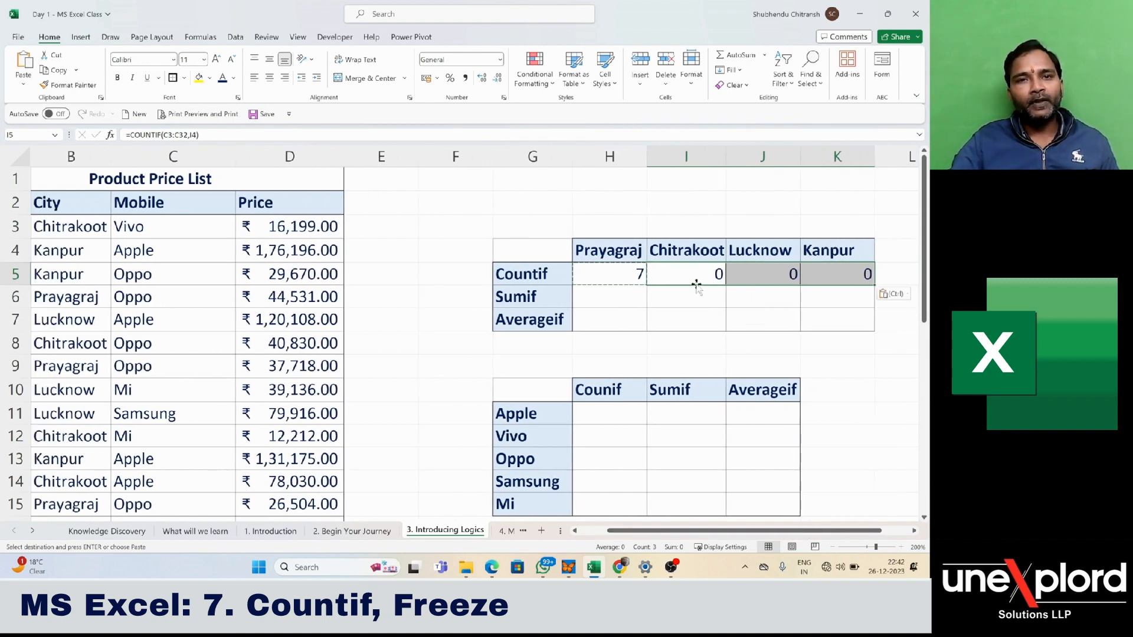
Examine the COUNTIF formulas in H5 and I5 to compare the ranges they refer to.
left_click(629, 277)
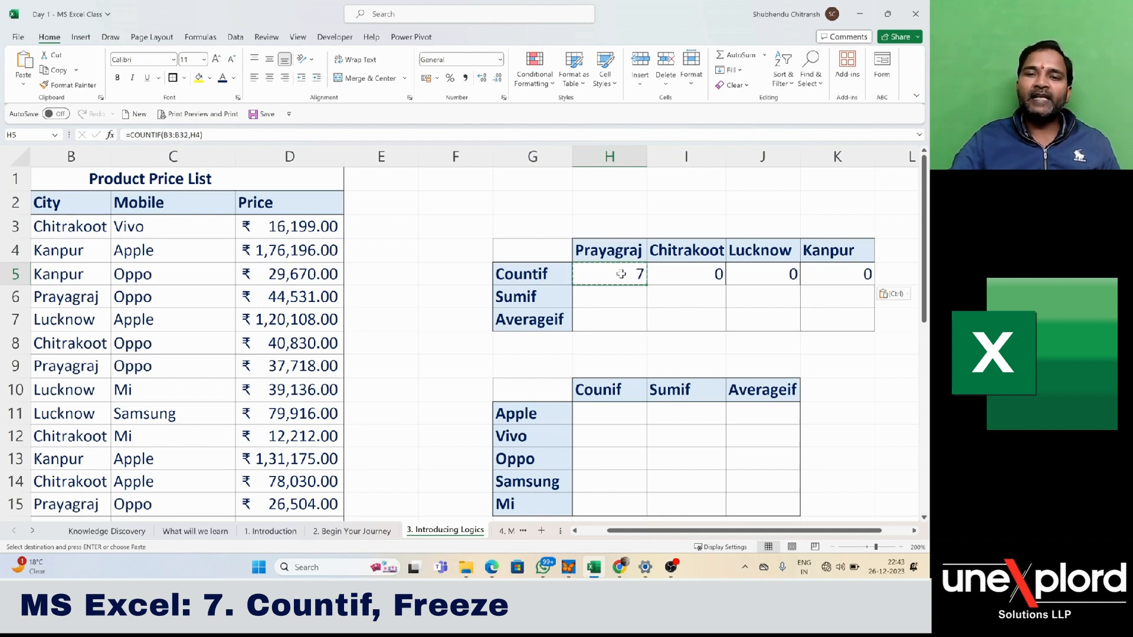
double_click(621, 273)
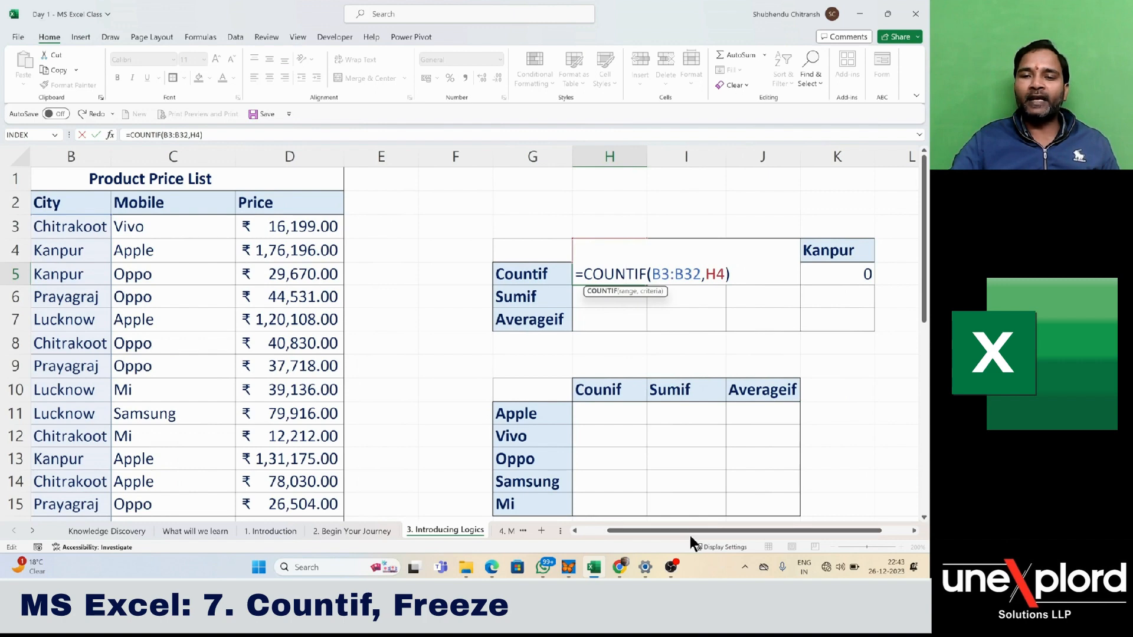
left_click_drag(690, 536, 666, 528)
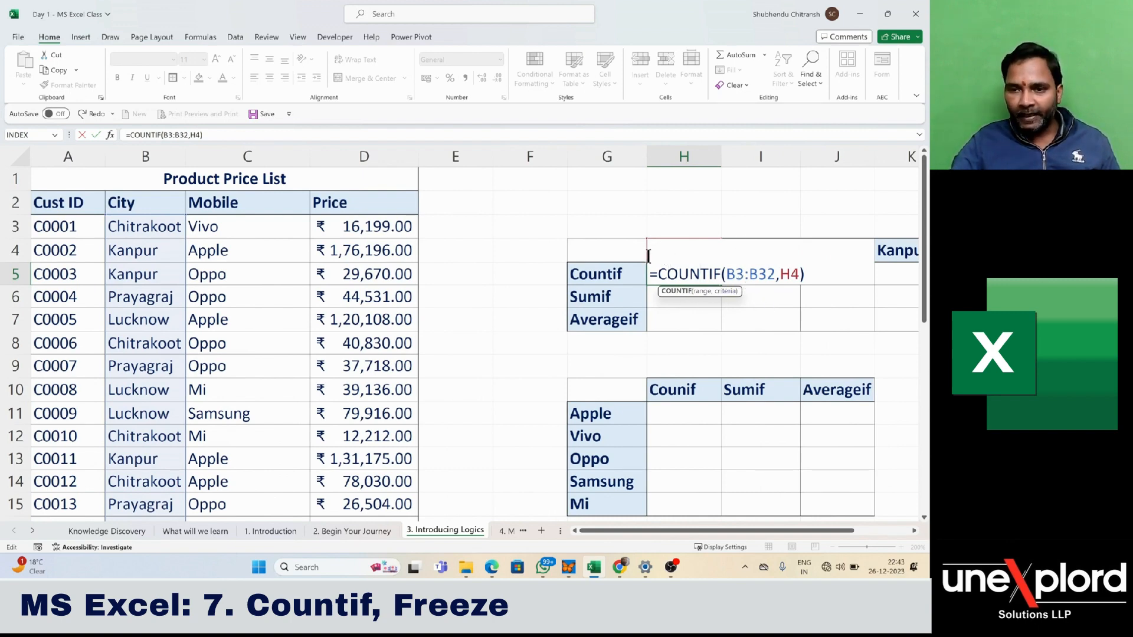
scroll(644, 254, "down", 2)
scroll(649, 257, "up", 2)
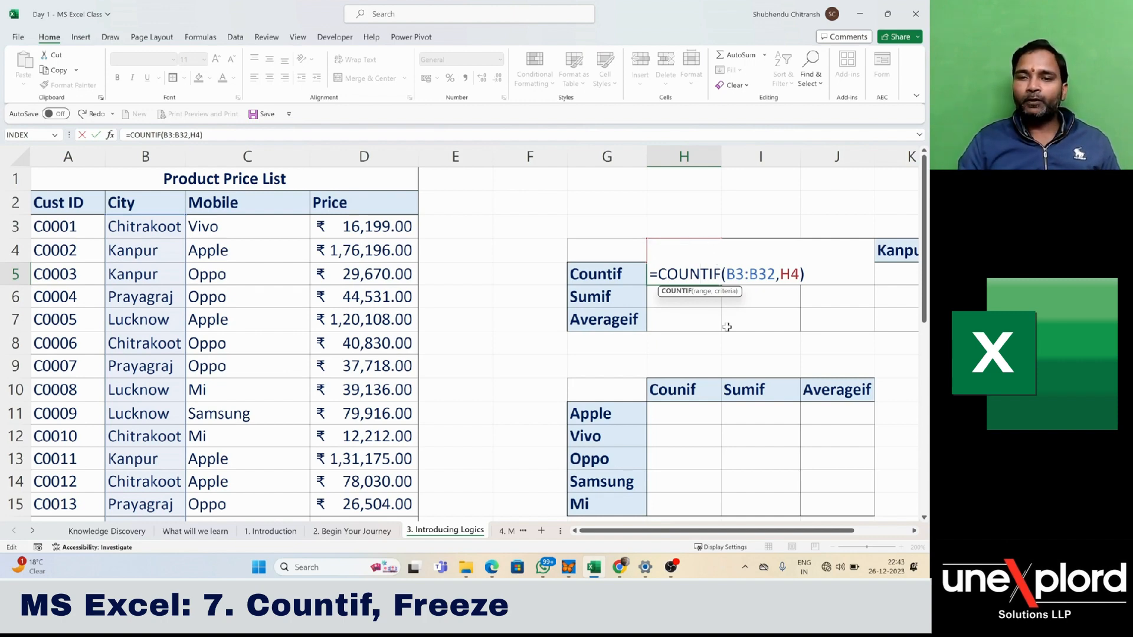
key("Return")
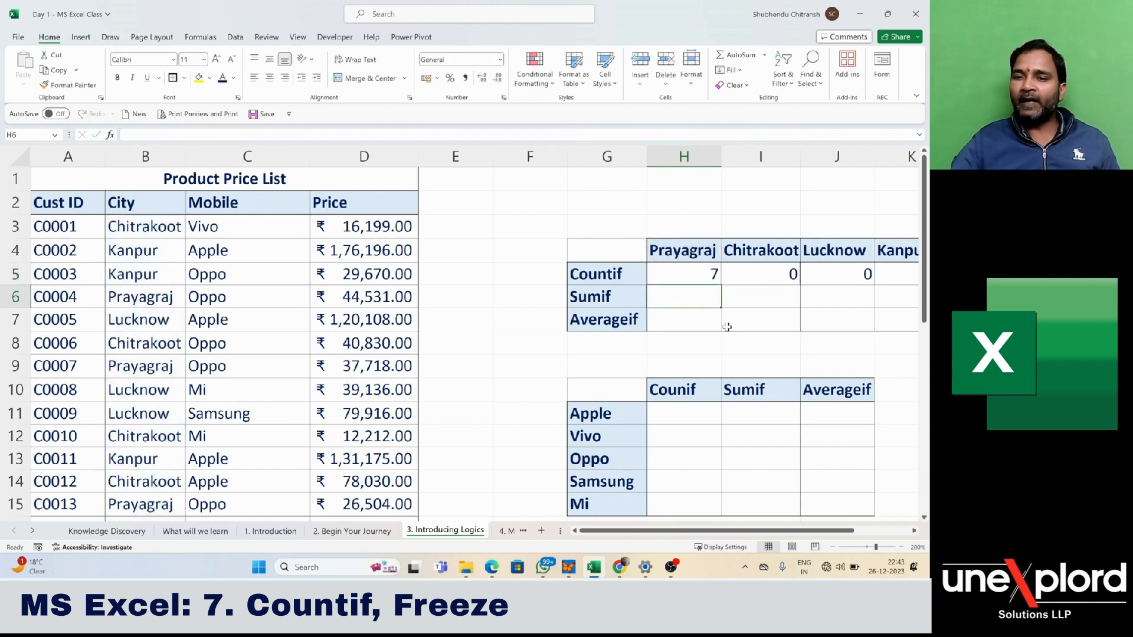
double_click(774, 273)
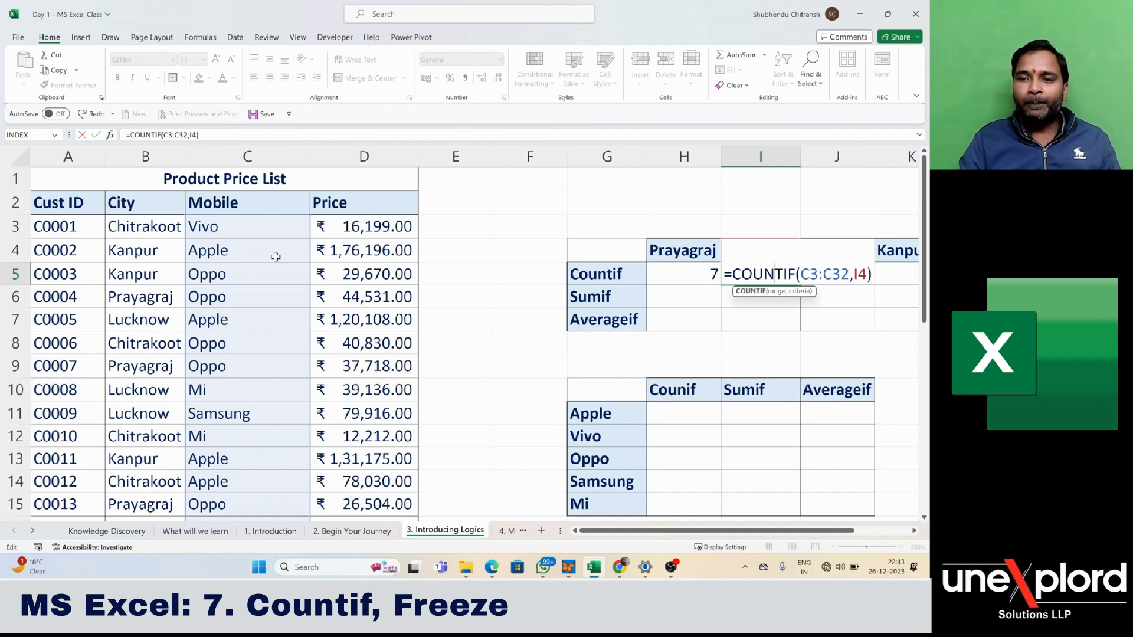
key("Return")
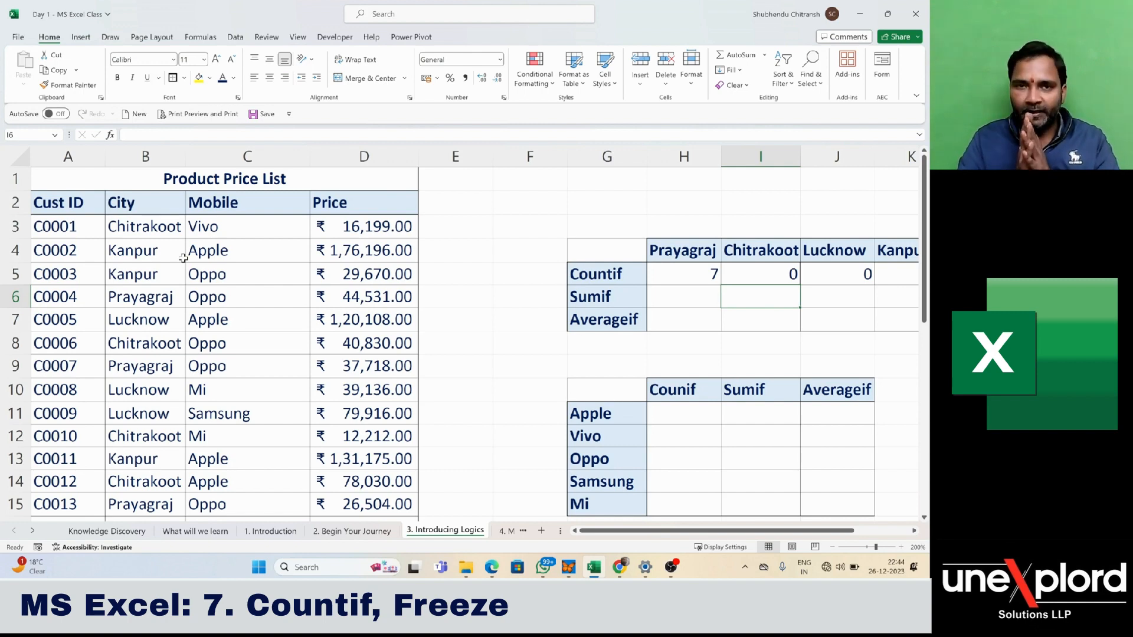
Make the range in H5's COUNTIF formula absolute as $B$3:$B$32 and fill the formula across I5:K5.
left_click(698, 276)
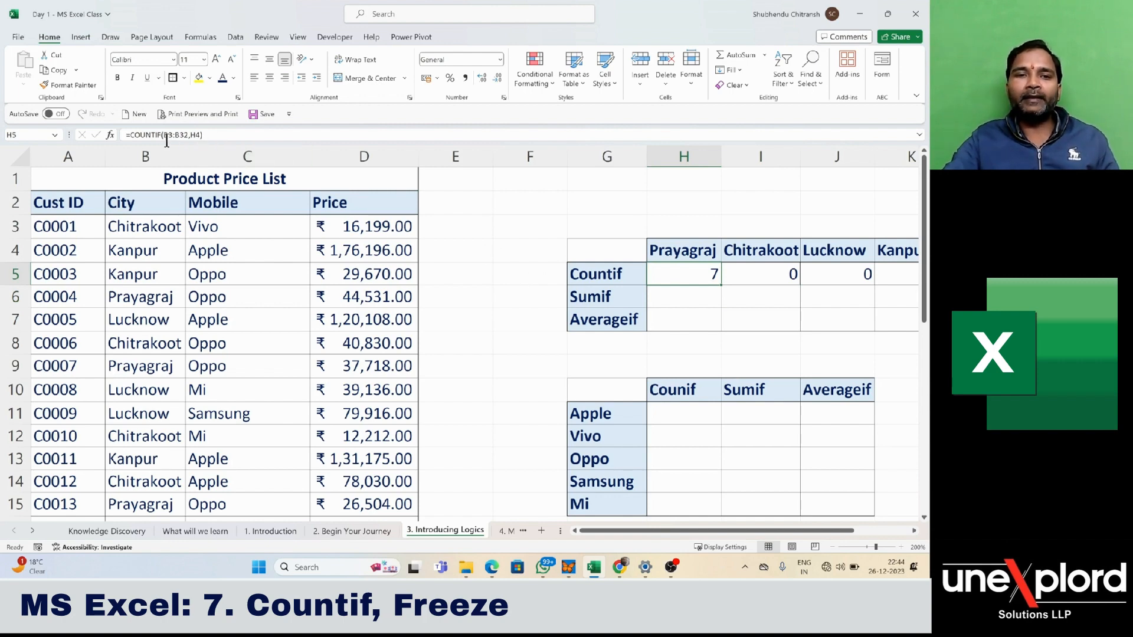
double_click(696, 275)
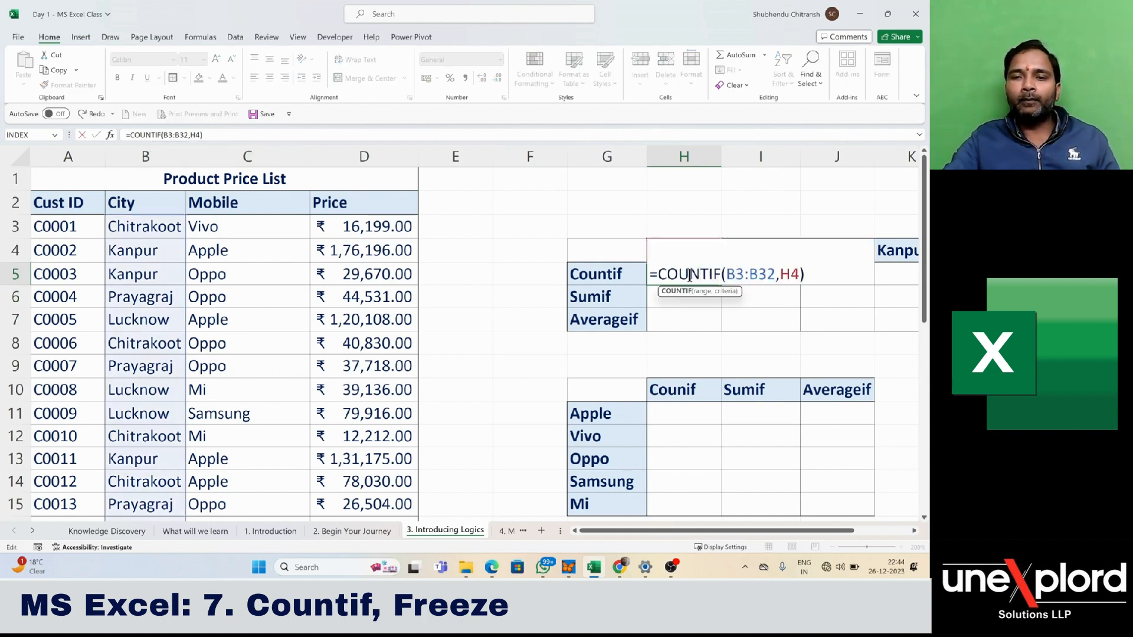
left_click_drag(726, 274, 774, 275)
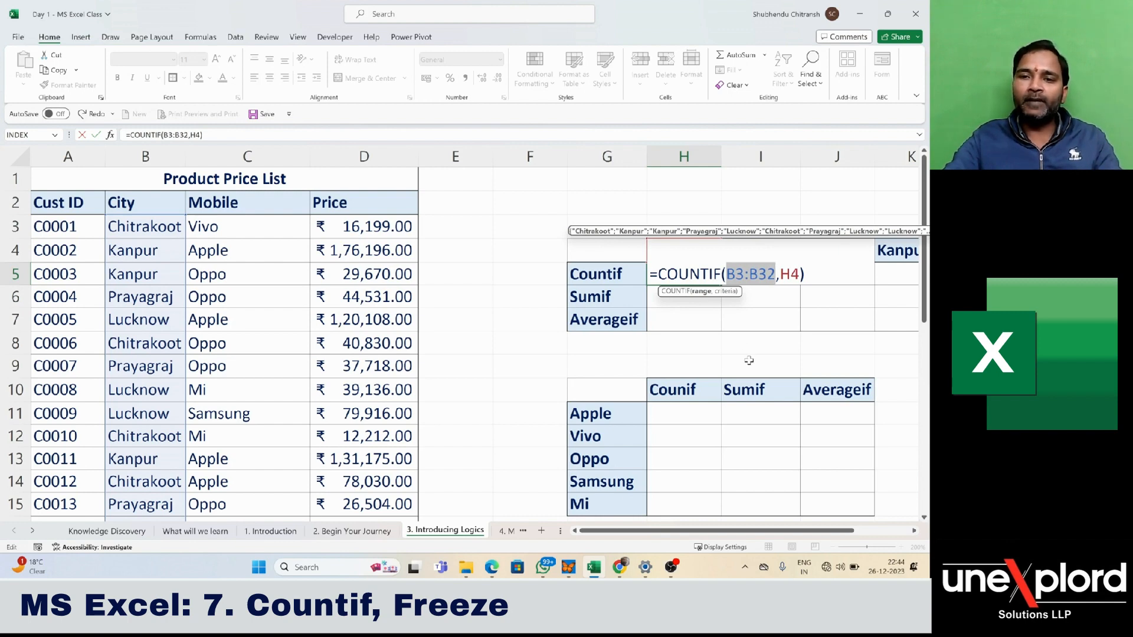
key("F4")
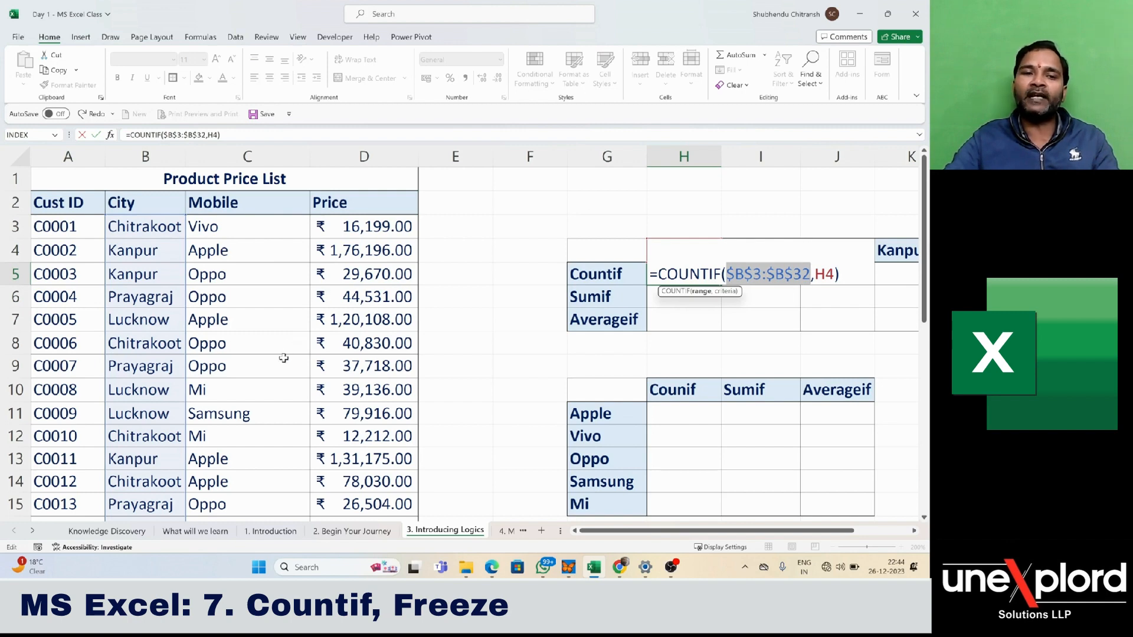
key("Return")
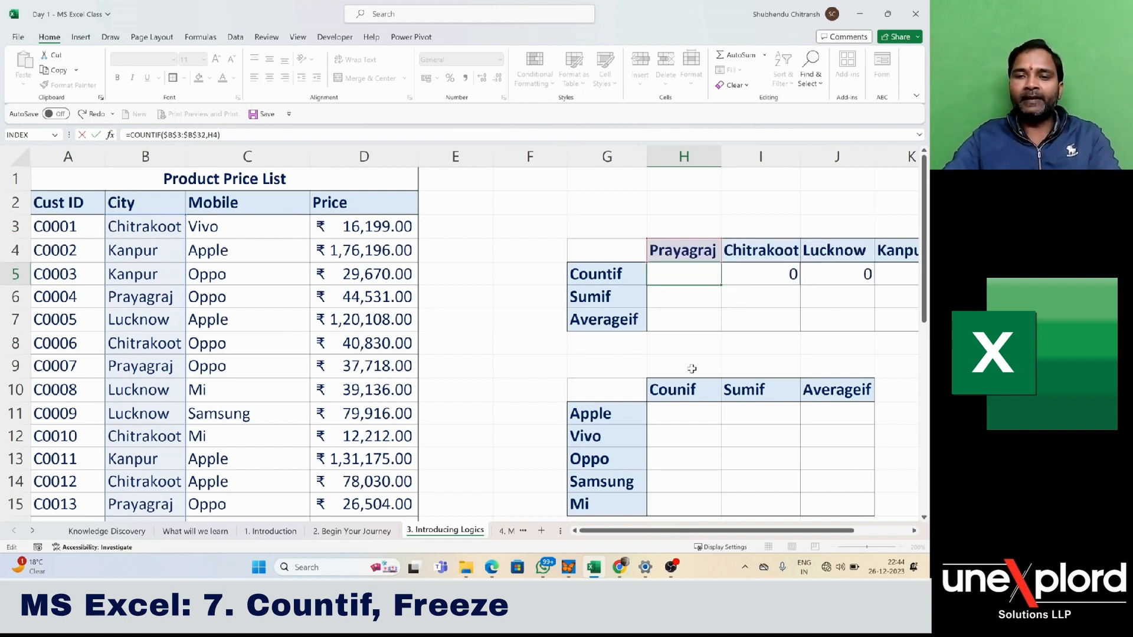
left_click(708, 273)
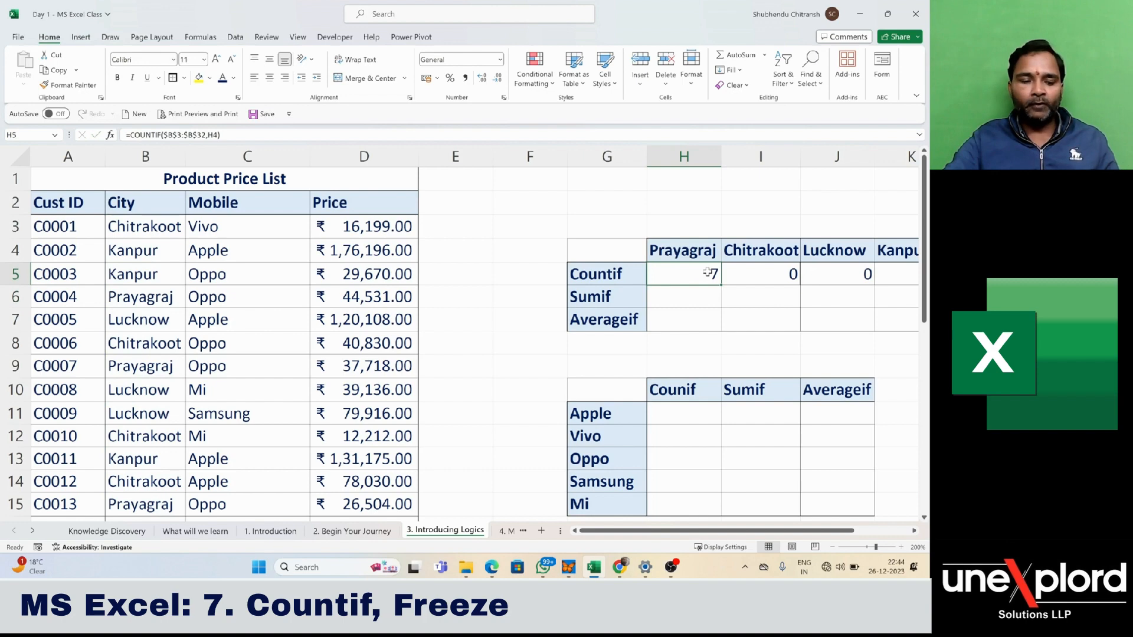
left_click_drag(721, 284, 794, 274)
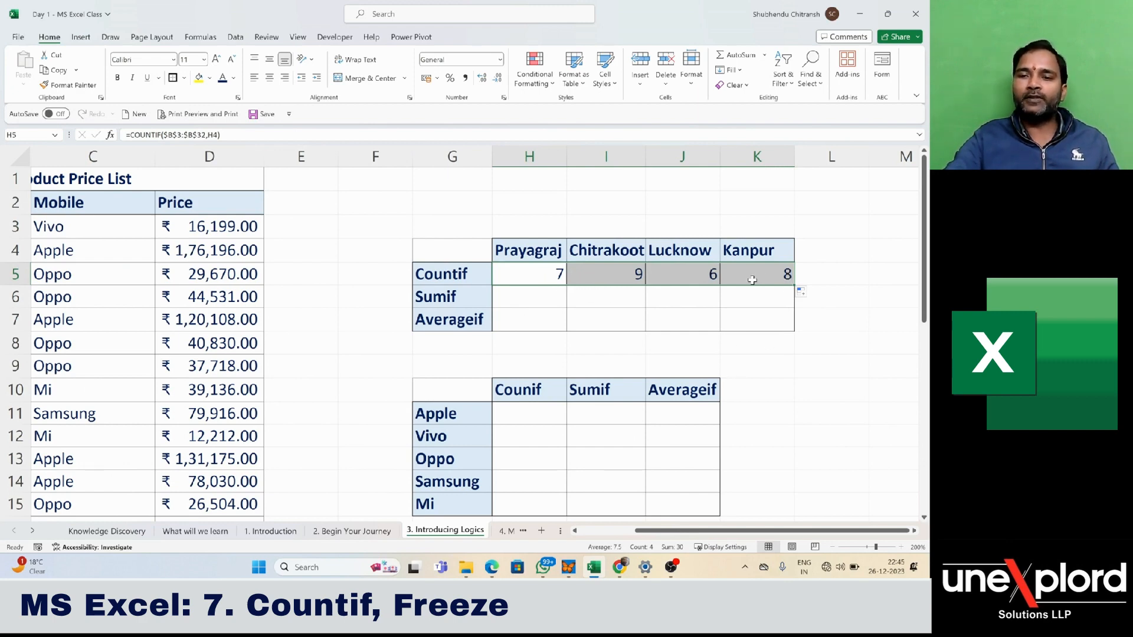
left_click(824, 269)
type("=")
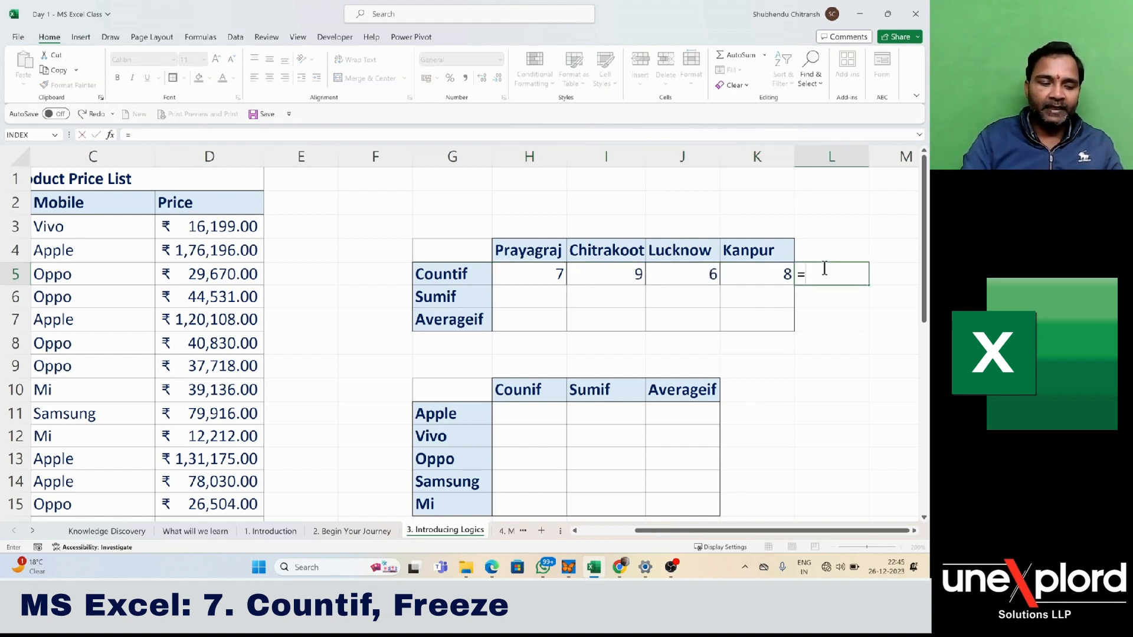
type("seri")
key("Tab")
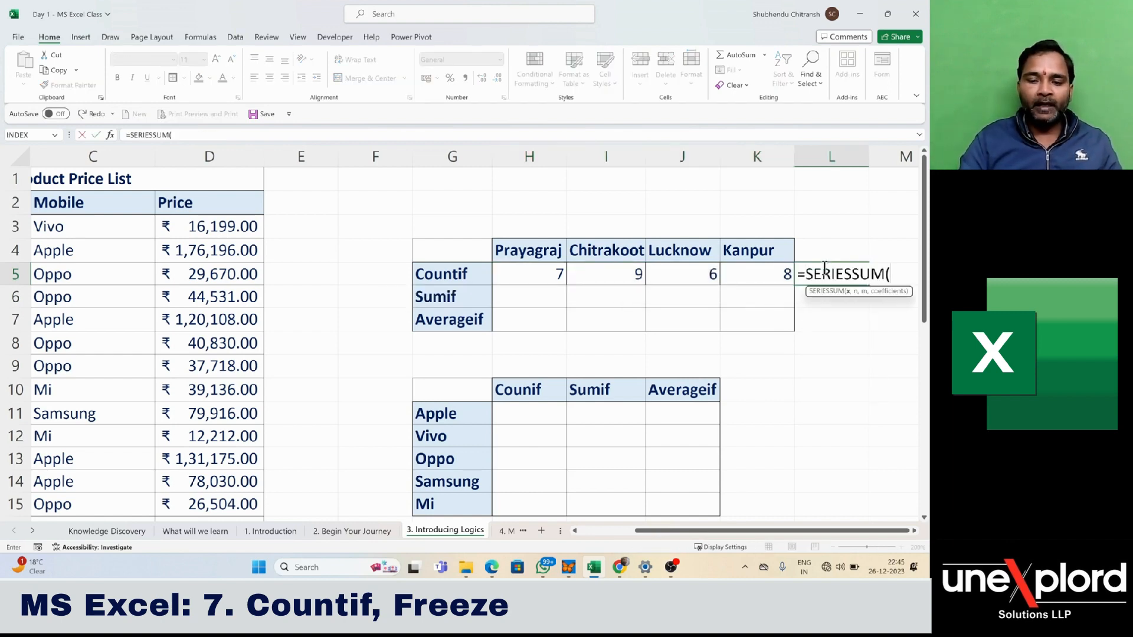
key("BackSpace")
key("BackSpace")
key("BackSpace")
key("BackSpace")
key("BackSpace")
key("BackSpace")
key("BackSpace")
key("BackSpace")
key("BackSpace")
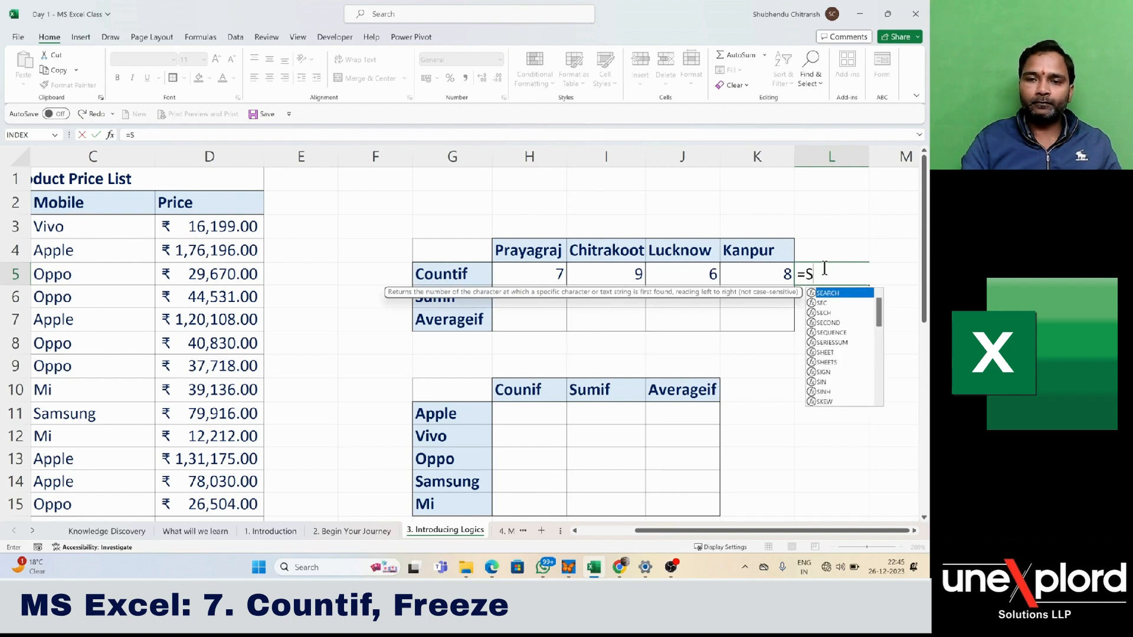
Total the four city counts in cell L5 with a SUM formula over H5:K5.
type("um")
key("Tab")
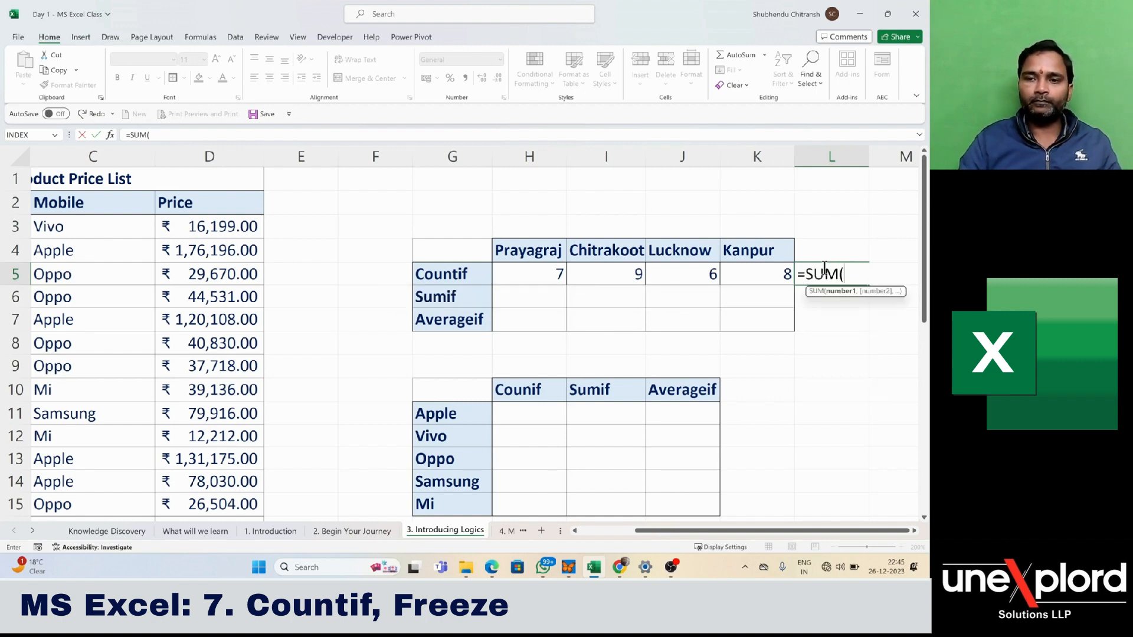
key("Left")
key("Left")
key("Left")
key("Left")
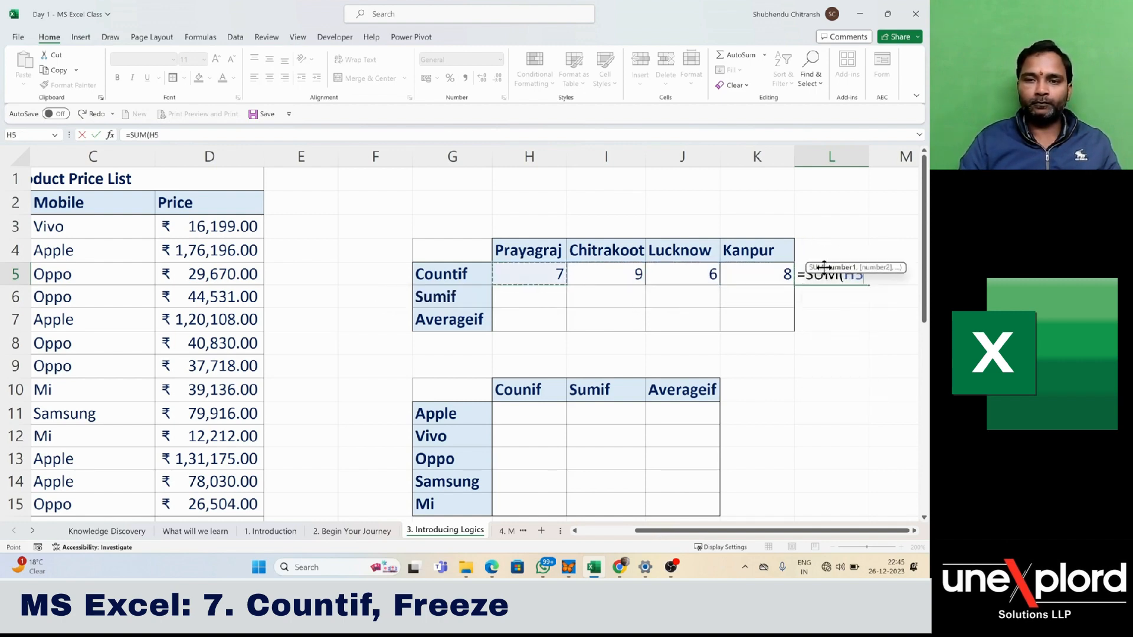
key("shift+Right")
key("shift+Right")
key("shift+Right")
key("Return")
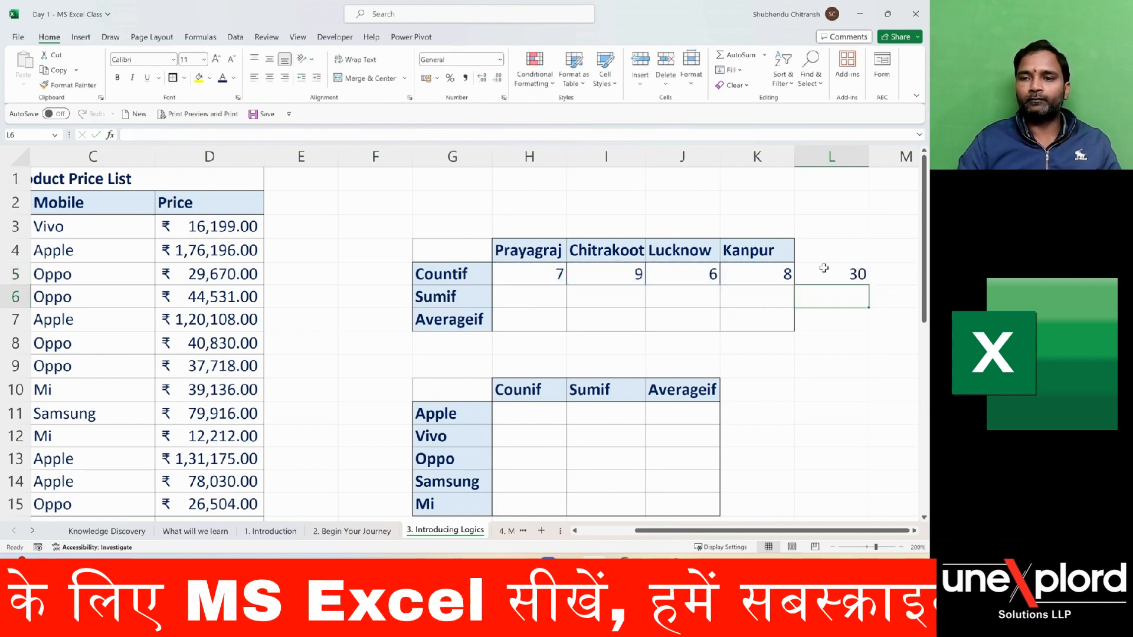